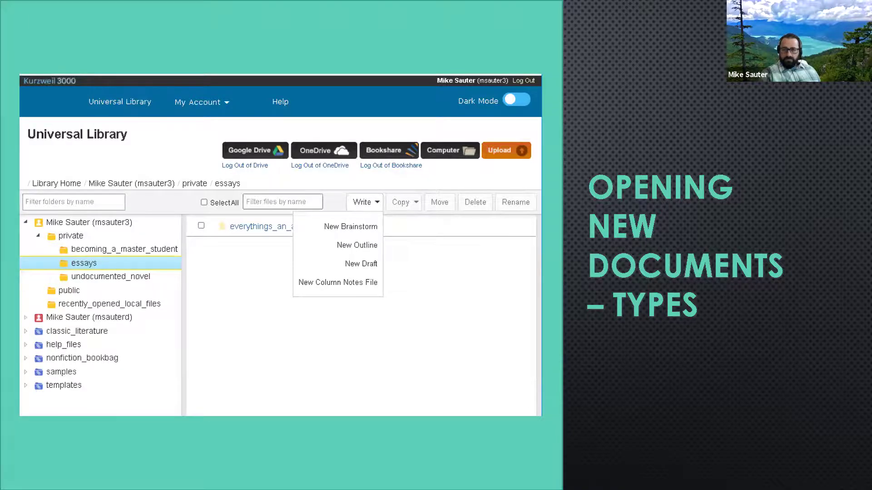
Step: Leave the slideshow and return to essay.kes open in the Kurzweil 3000 browser window
key(alt+Tab)
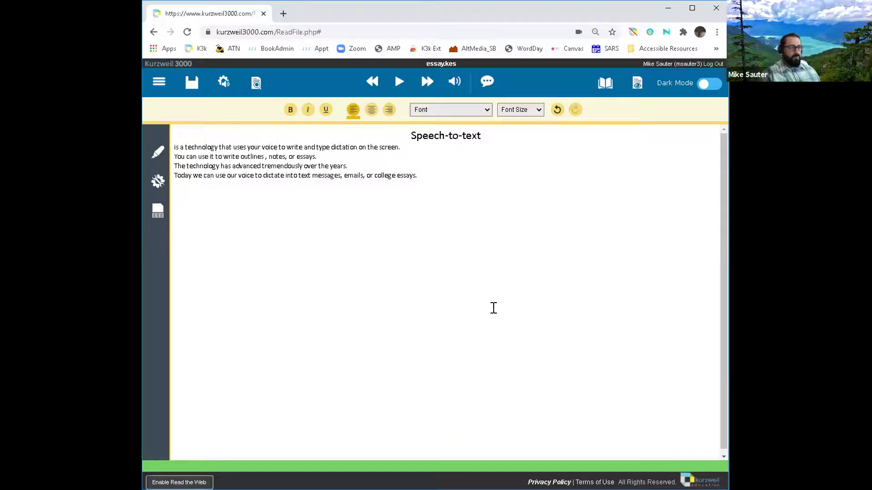
Step: Log out of Kurzweil 3000, confirming Leave in the 'Leave site?' dialog
click(158, 83)
click(159, 83)
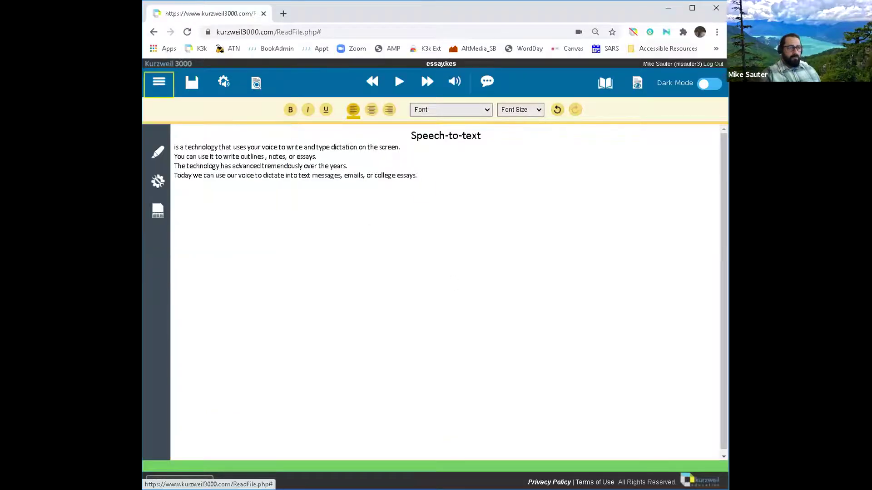
click(707, 65)
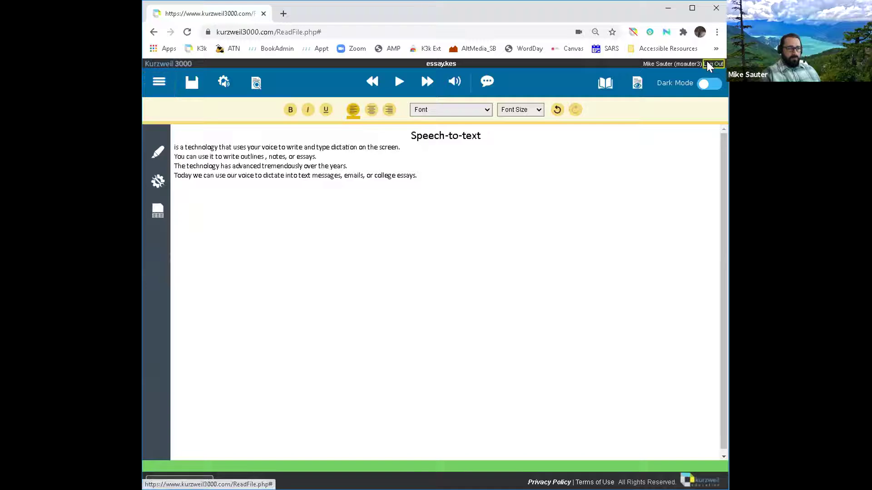
click(478, 92)
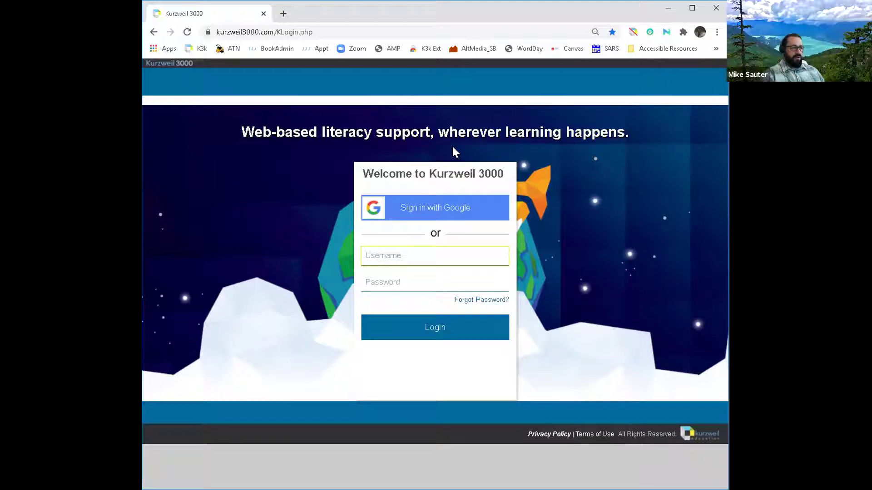
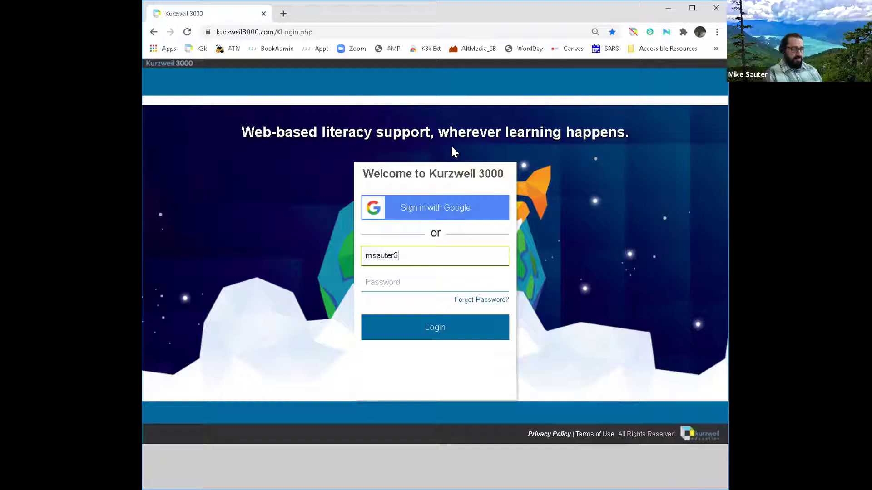
Step: Sign back in with the account username and password
key(Tab)
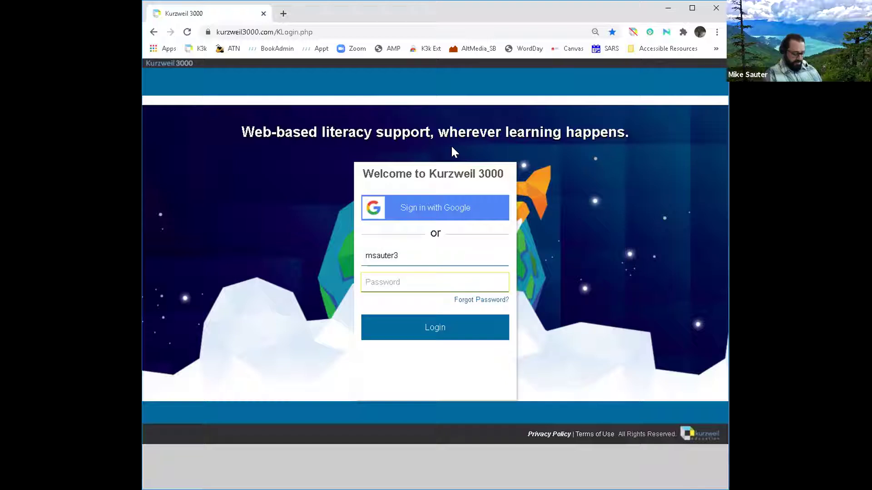
text(•••••)
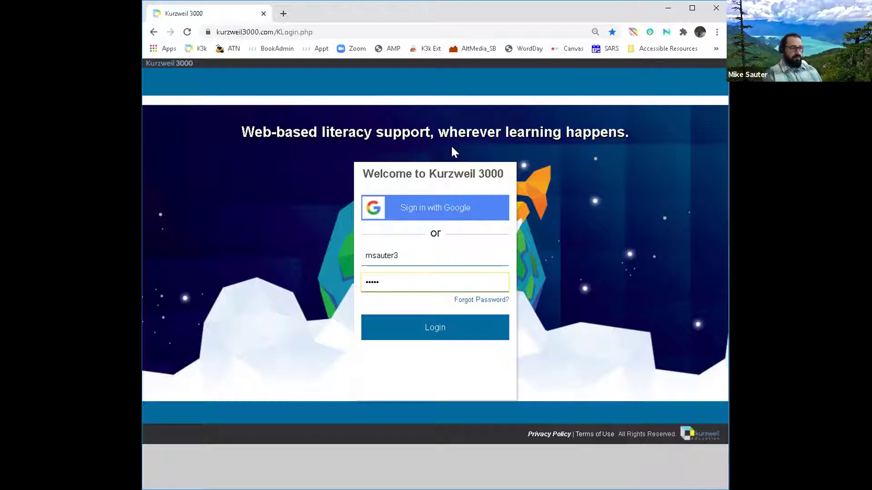
key(Return)
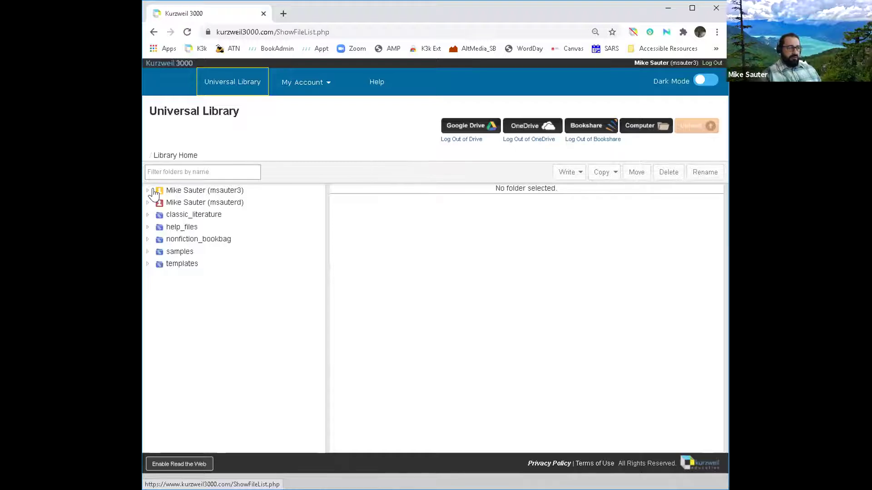
Step: Expand the user folder and open private to show becoming_a_master_student, essays and undocumented_novel
click(184, 191)
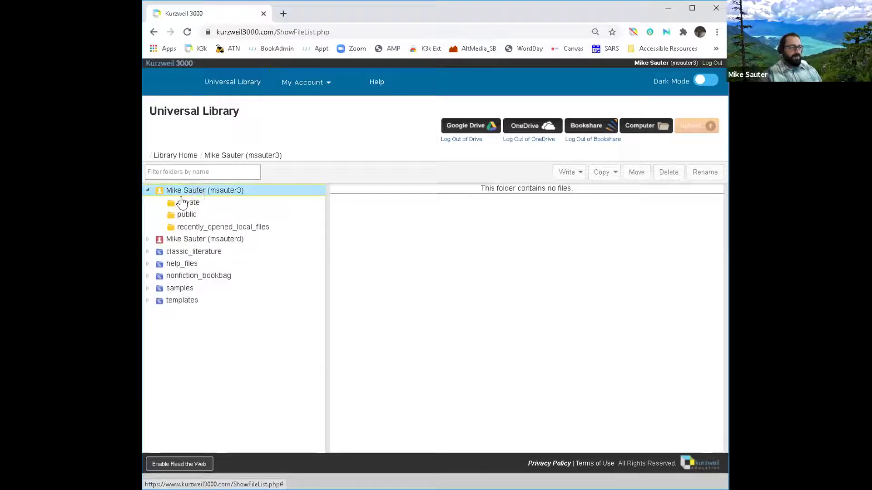
click(190, 204)
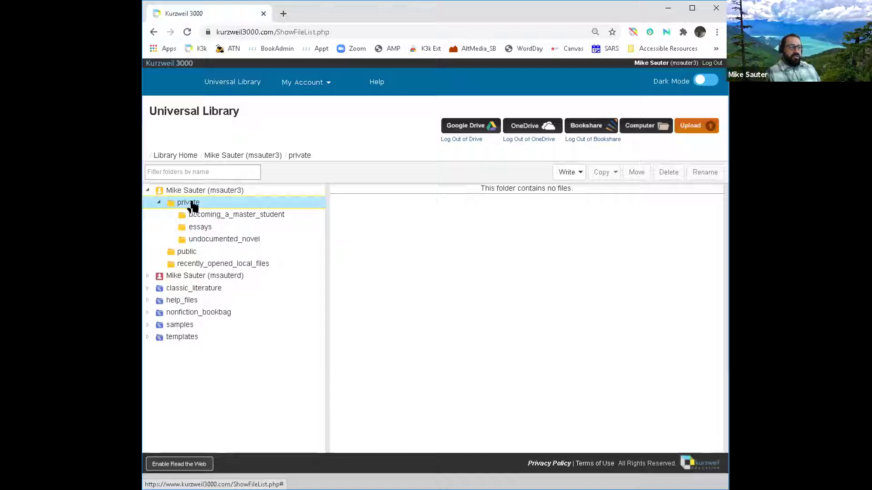
Step: Open the essays folder to list essay.kes, essay_ideas.kes and everythings_an_argument.epub
right_click(193, 206)
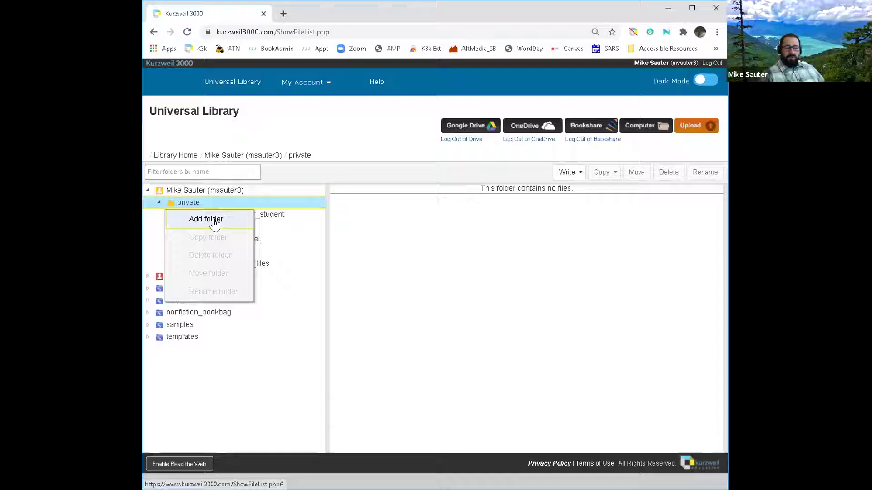
click(197, 207)
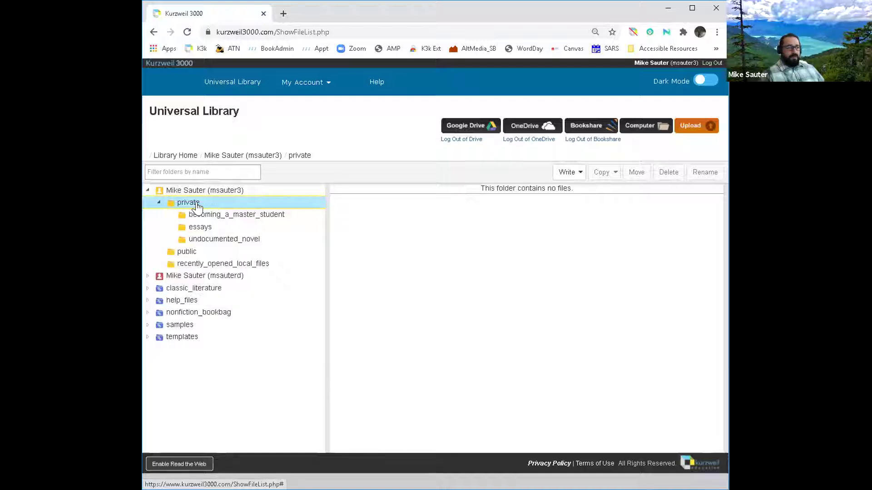
click(203, 232)
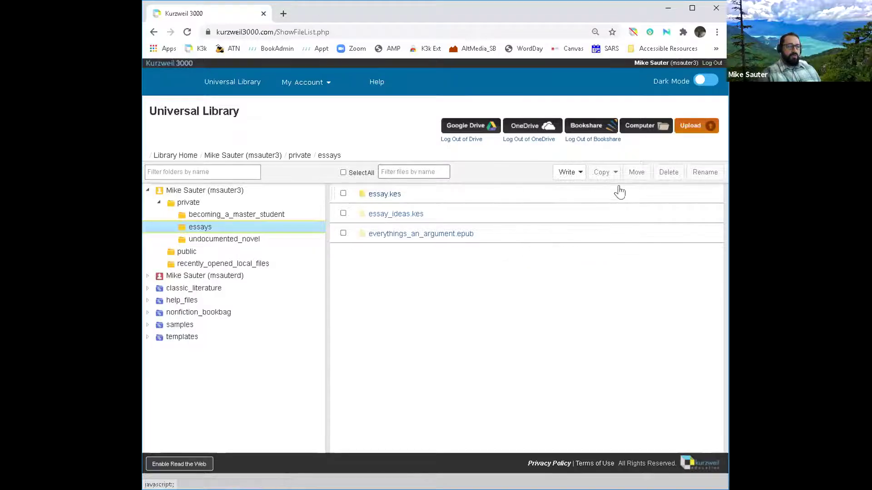
Step: Show the Write dropdown's Brainstorm, Outline, Draft and Column Notes File options
click(567, 172)
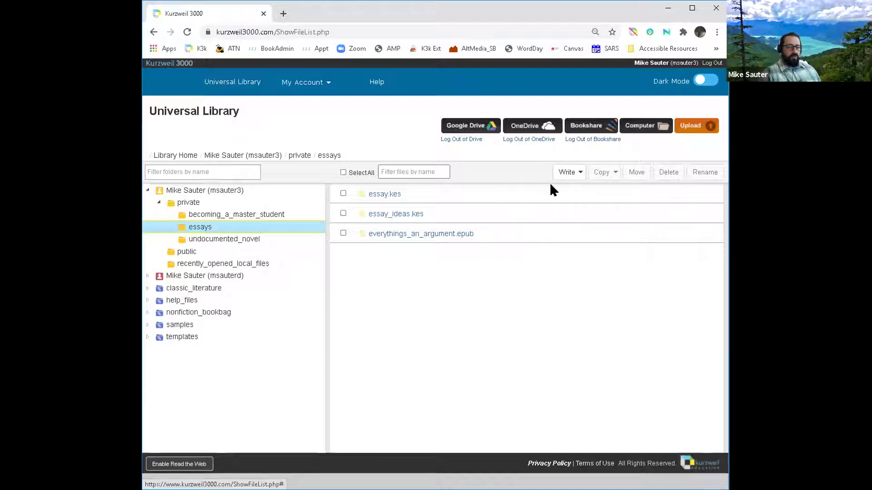
mouse_move(580, 177)
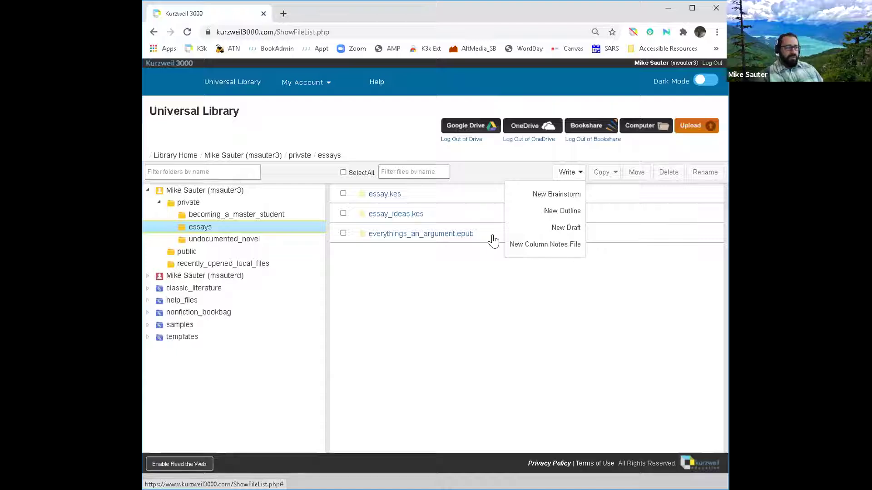
Step: Dismiss the new-document list and open essay_ideas.kes in Brainstorm mode
click(397, 201)
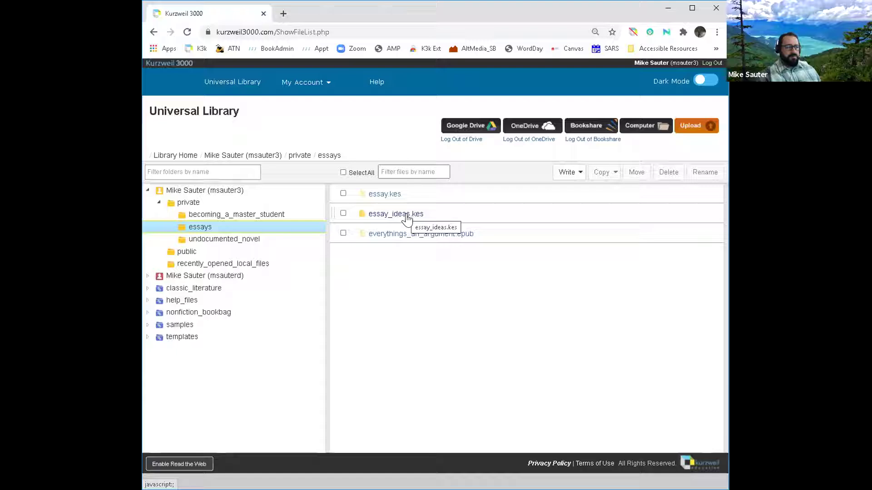
click(406, 217)
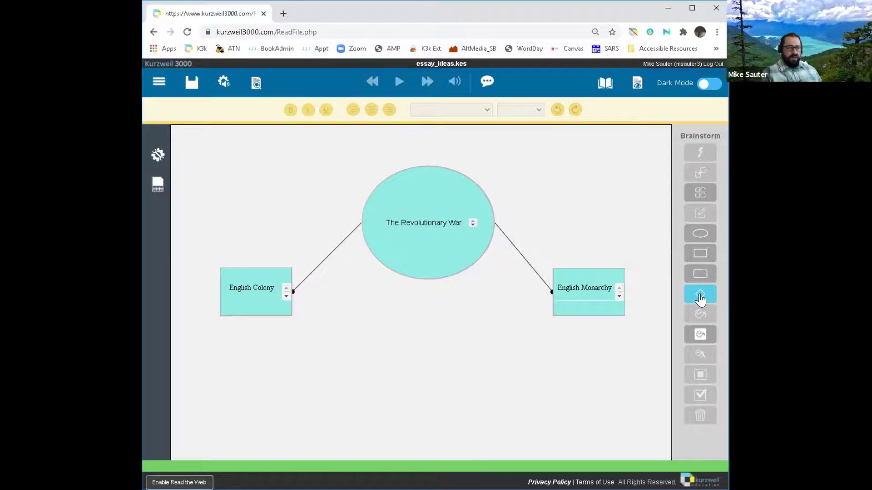
Step: Add an unlinked diamond labelled 'Loyalists' just below the English Colony box
click(699, 297)
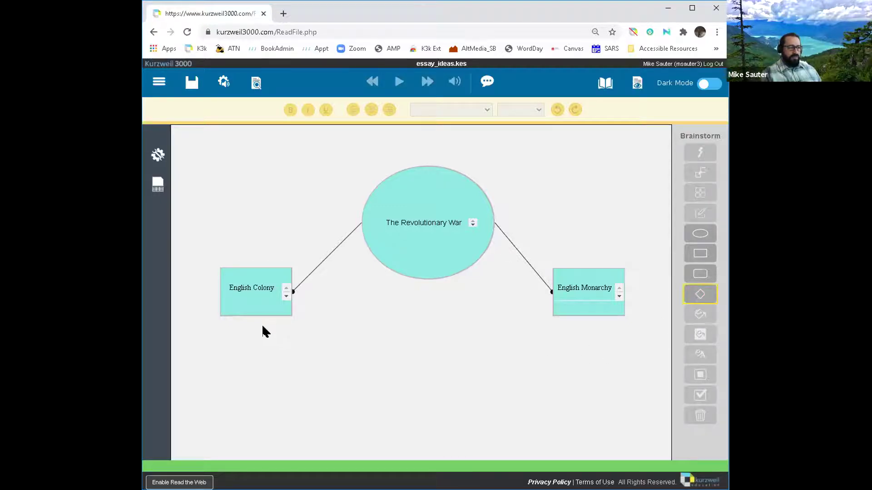
click(244, 327)
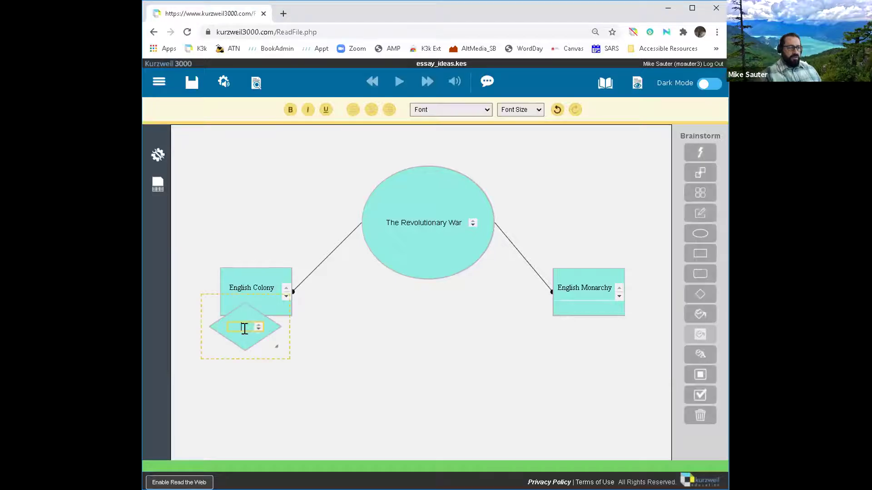
mouse_move(245, 355)
mouse_down()
mouse_move(279, 353)
mouse_move(263, 366)
mouse_move(244, 357)
mouse_move(242, 367)
mouse_move(292, 371)
mouse_move(238, 363)
mouse_up()
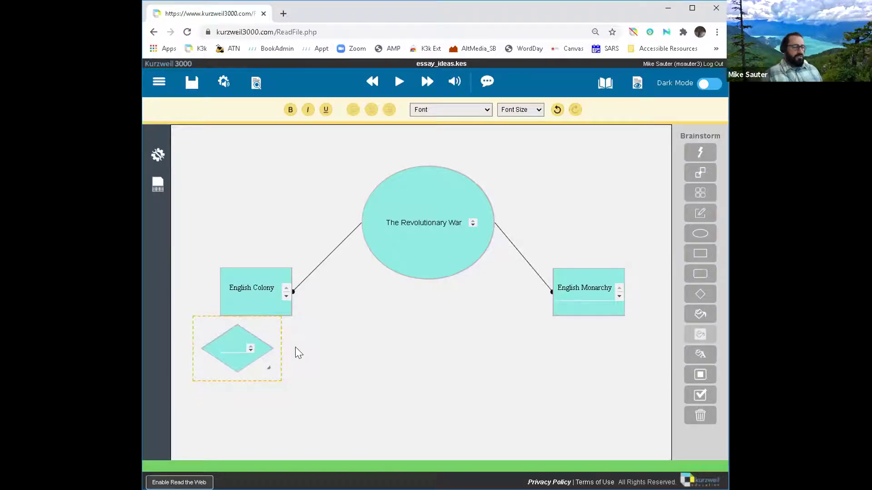
click(226, 346)
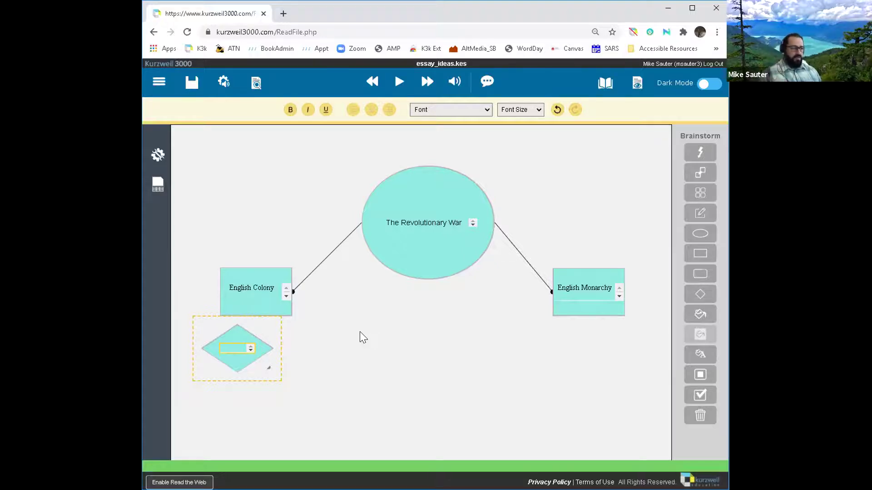
text(Loyalis)
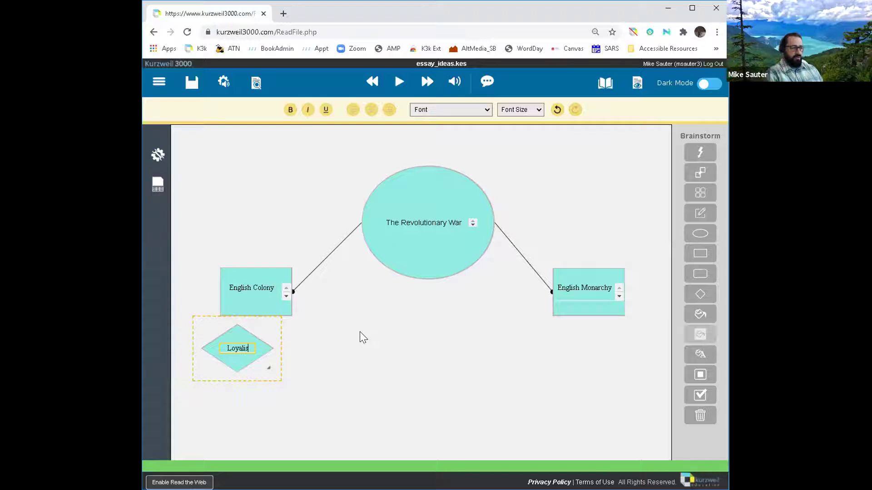
text(ts)
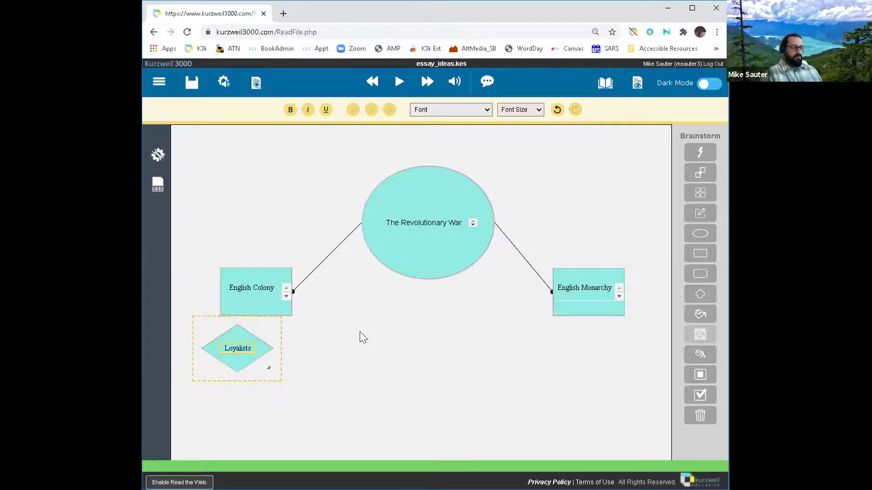
click(310, 331)
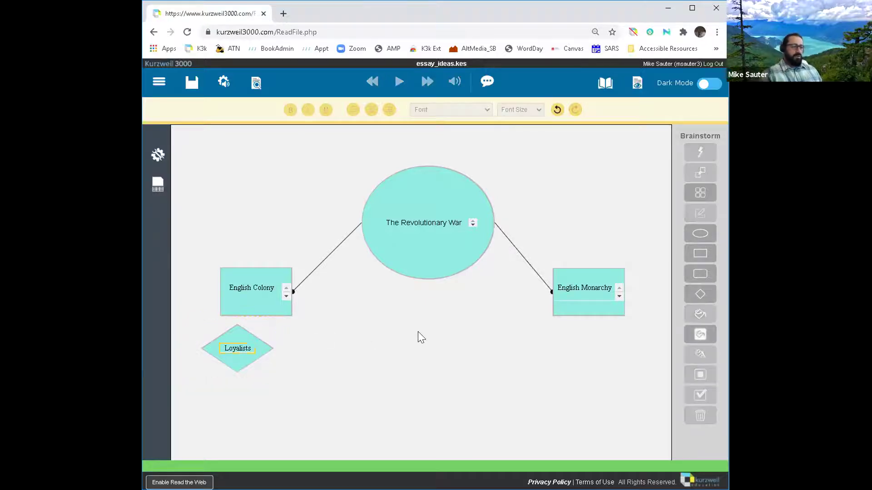
Step: Add a diamond labelled 'Revolutionist' beside the Loyalists diamond
click(698, 295)
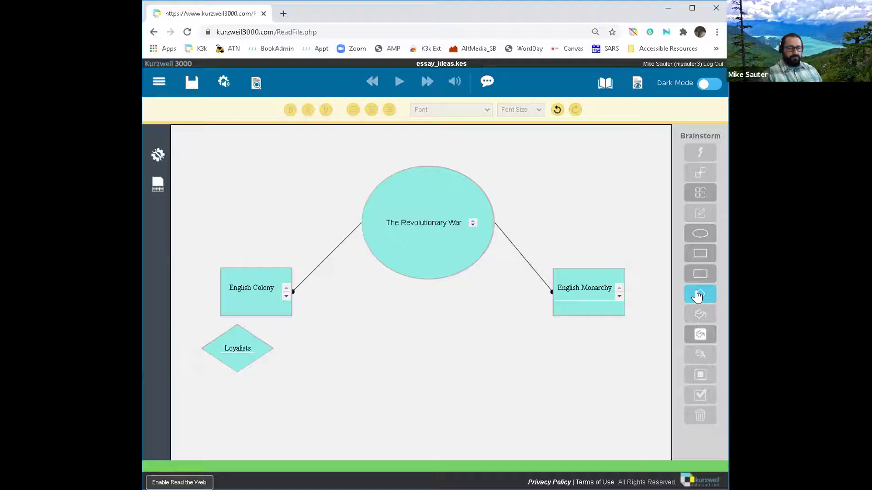
click(296, 337)
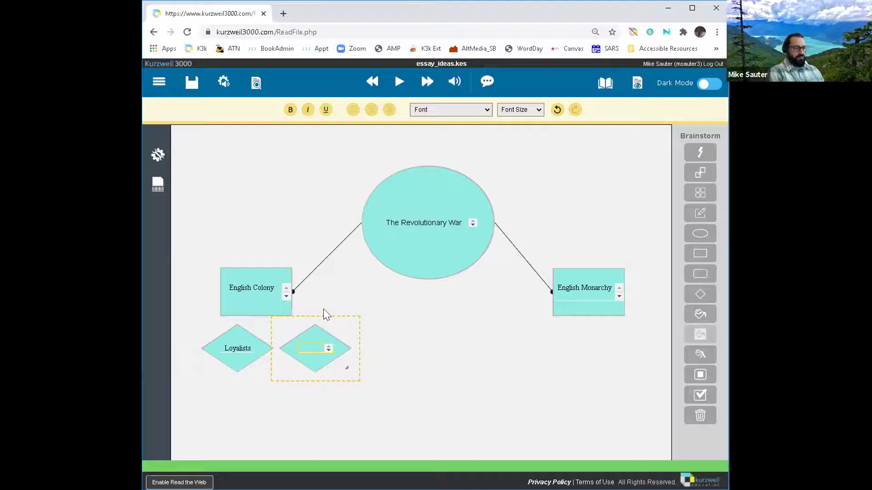
text(Revlo)
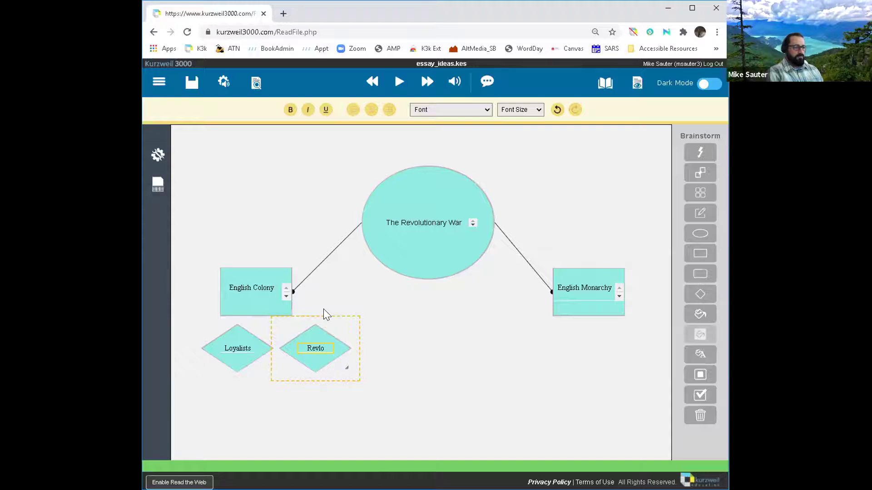
key(BackSpace)
key(BackSpace)
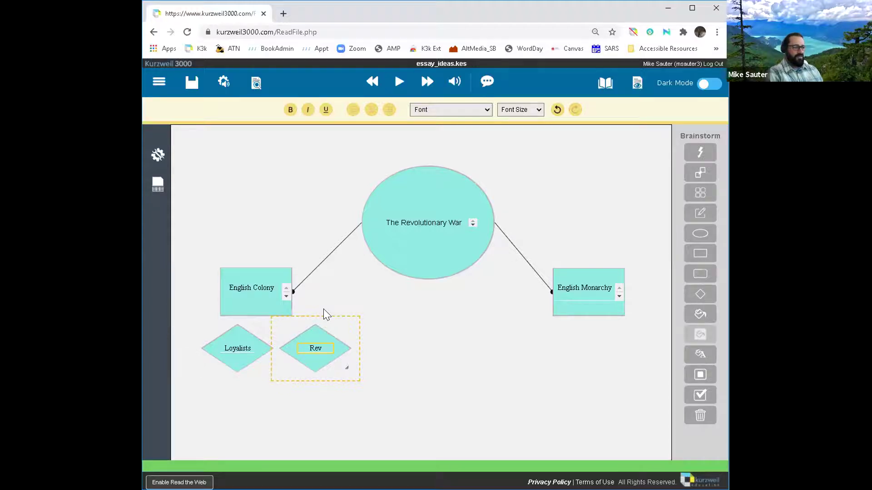
text(olutionist)
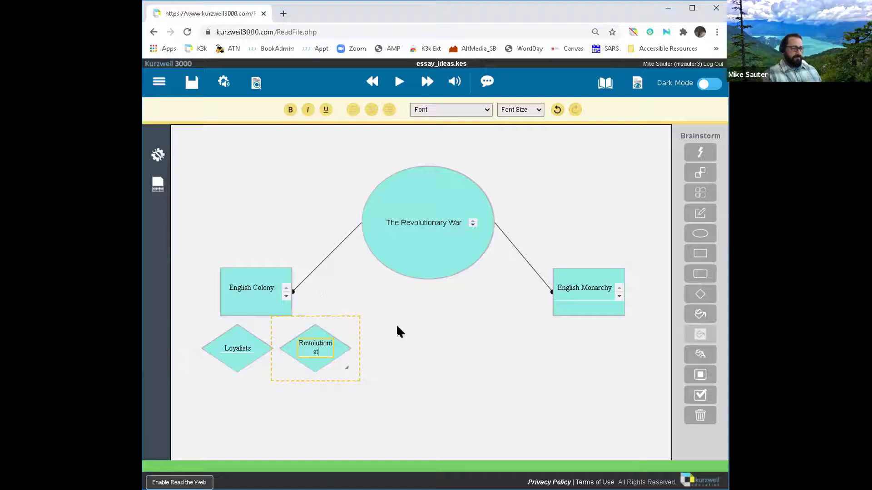
click(363, 362)
Step: Nudge both diamonds down-left and link English Colony to the Loyalists diamond
drag(235, 354, 220, 364)
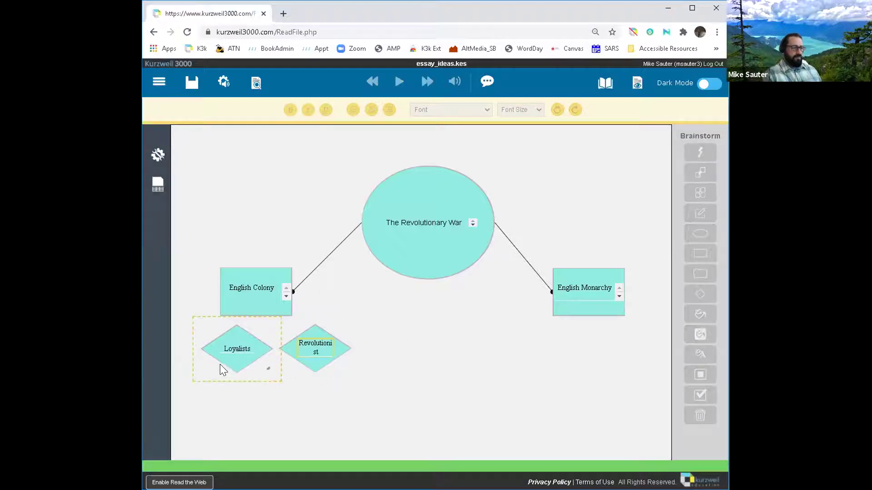
drag(310, 339, 304, 347)
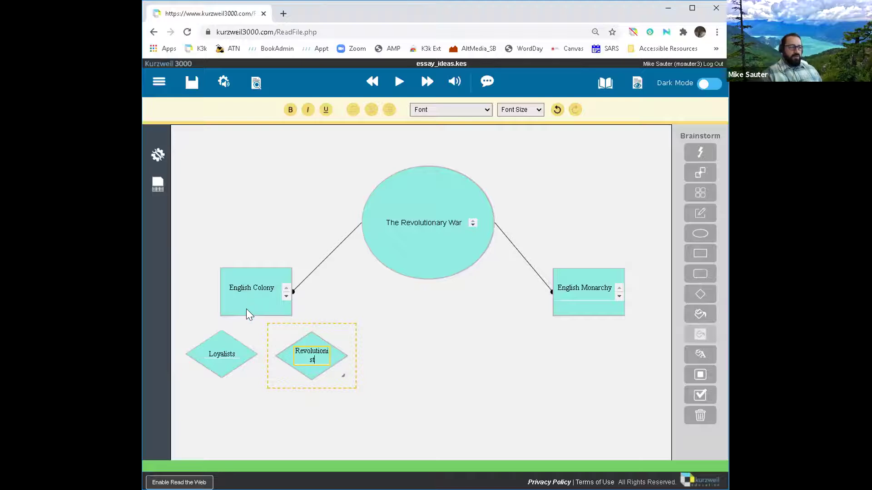
click(246, 305)
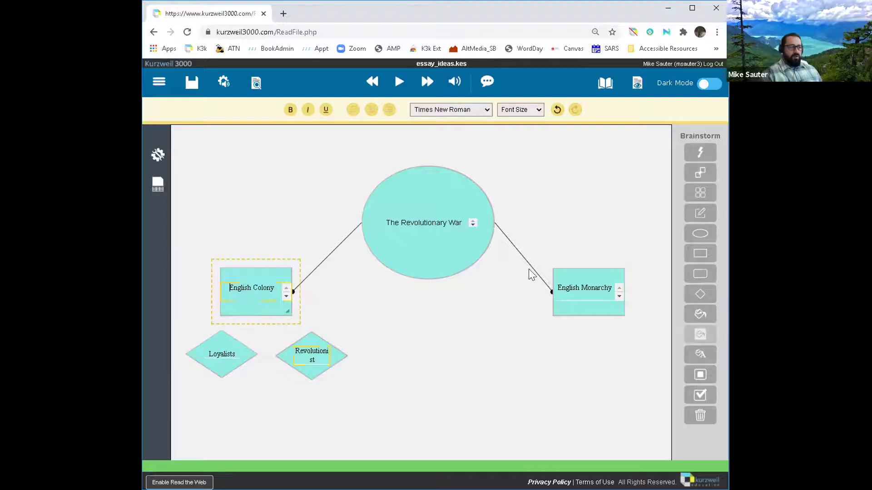
click(700, 179)
click(233, 336)
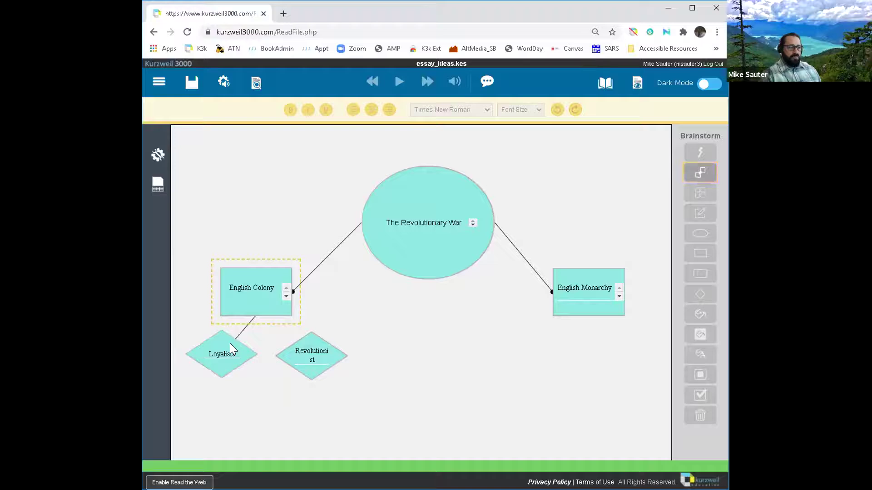
click(230, 343)
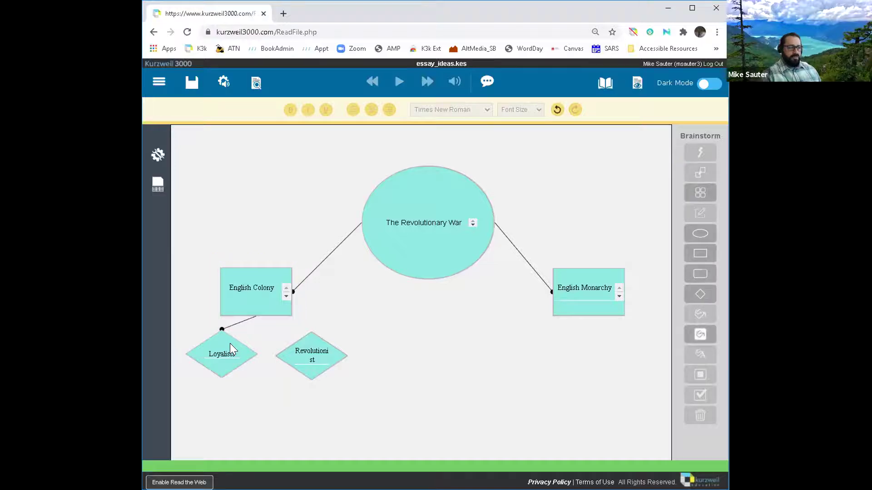
Step: Link English Colony to the Revolutionist diamond
click(268, 306)
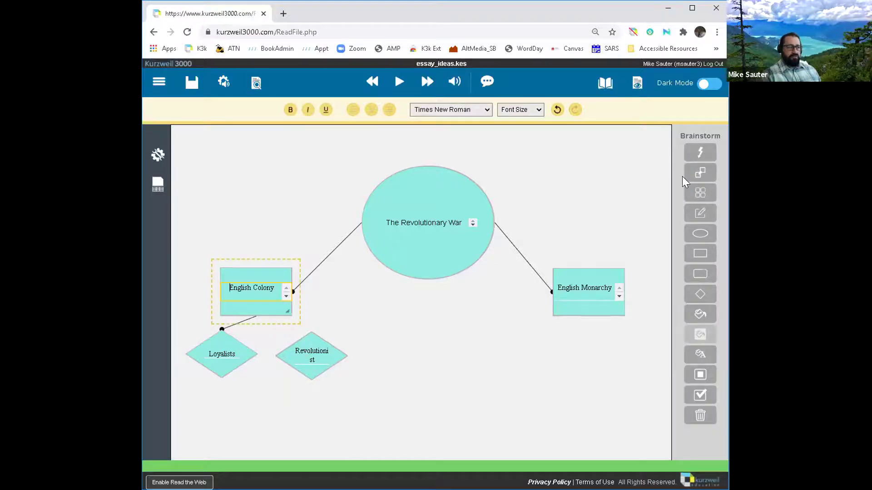
click(700, 172)
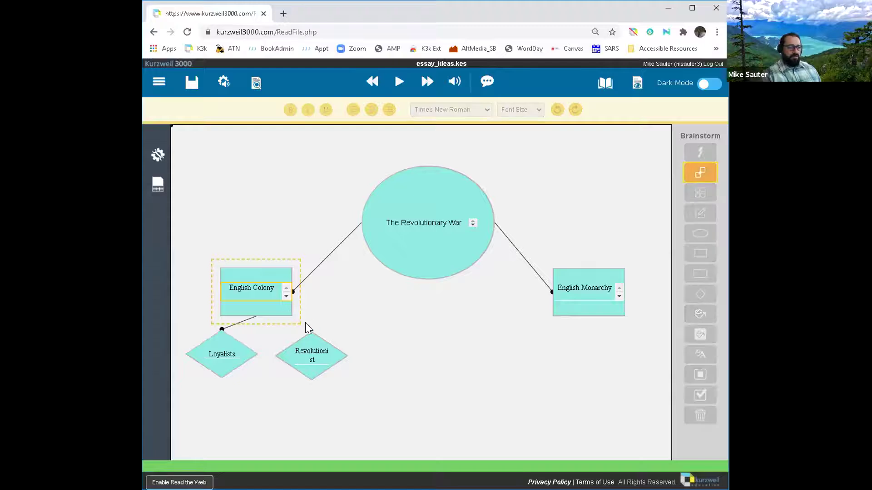
click(302, 343)
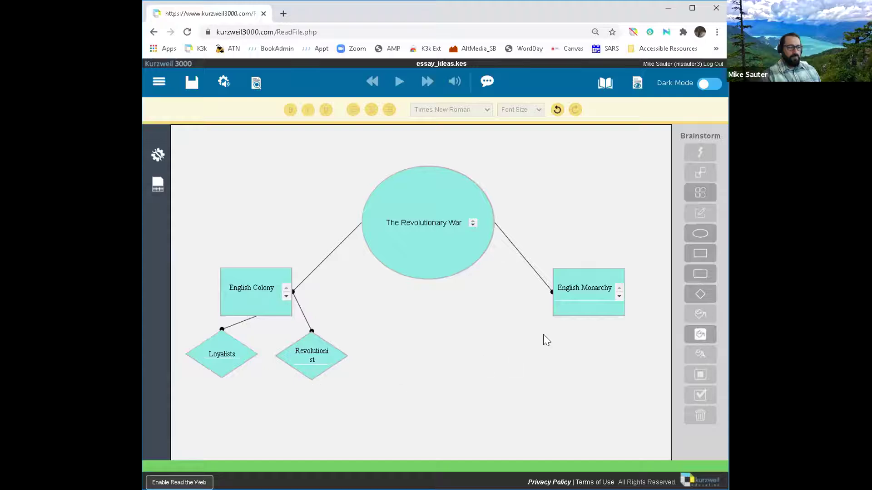
Step: Add a diamond labelled 'Citizens' below English Monarchy, fixing the typo
click(587, 276)
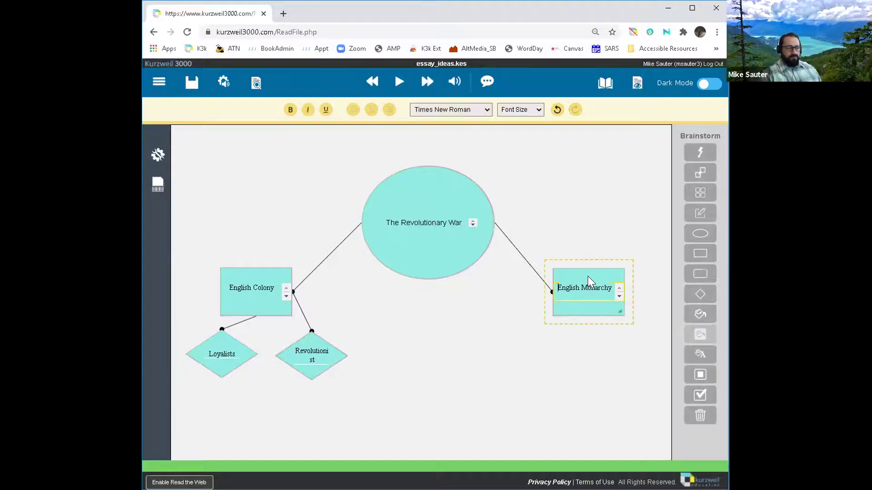
click(596, 329)
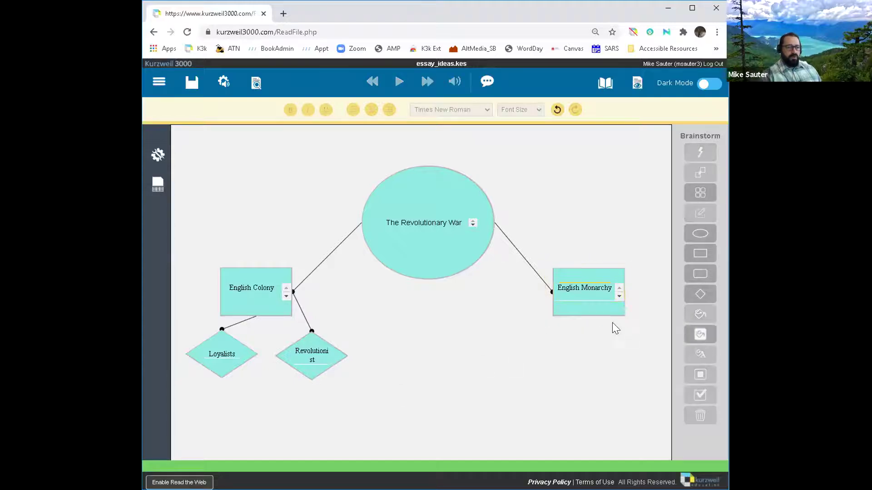
click(697, 295)
click(540, 332)
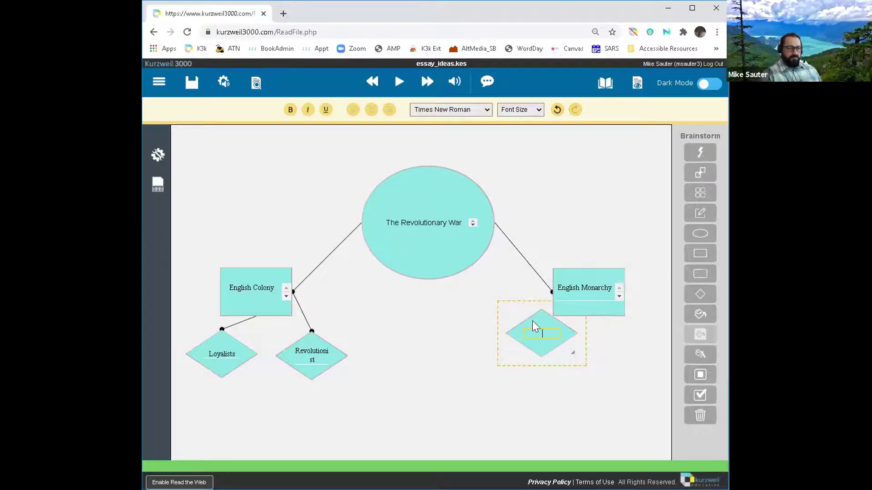
text(Citizw)
key(Home)
text(w)
key(BackSpace)
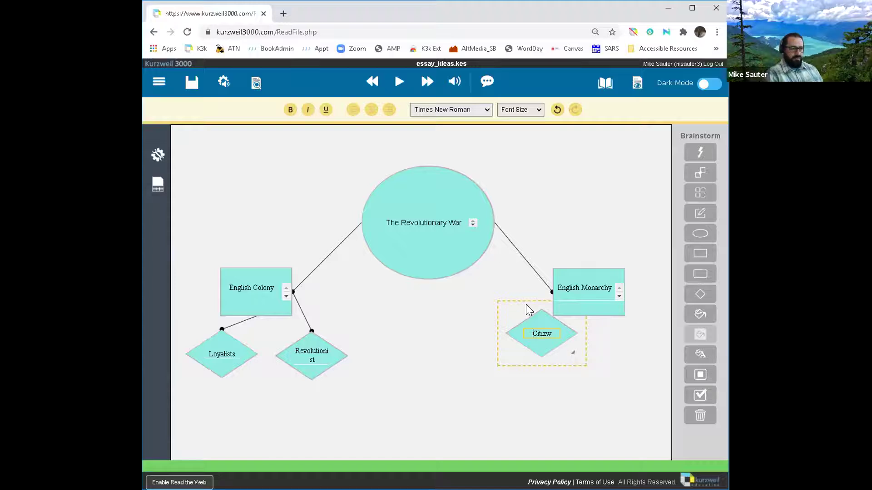
key(End)
key(BackSpace)
text(ens)
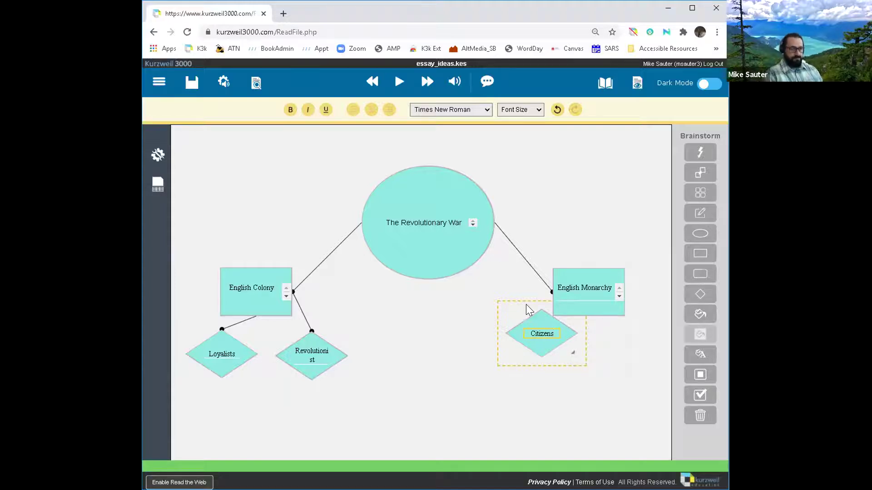
key(Return)
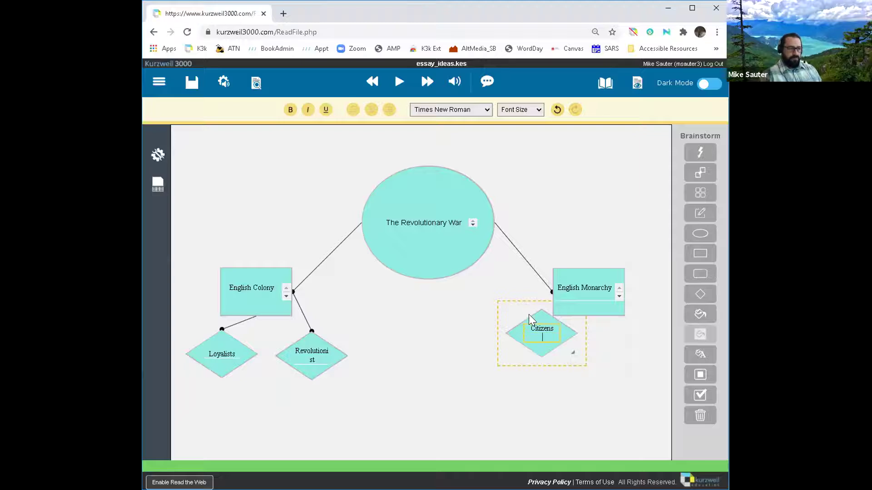
drag(525, 311, 513, 344)
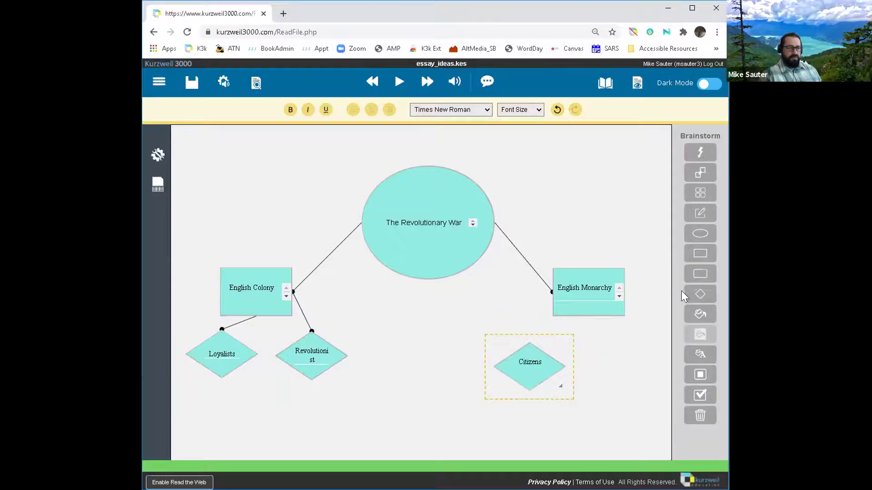
Step: Add a 'Companies' diamond and line it up beside Citizens
click(696, 295)
click(613, 348)
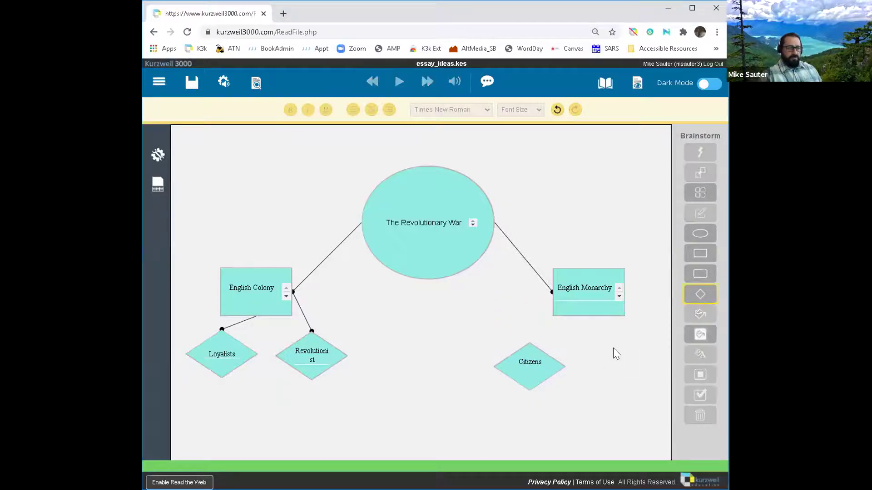
click(692, 299)
click(620, 338)
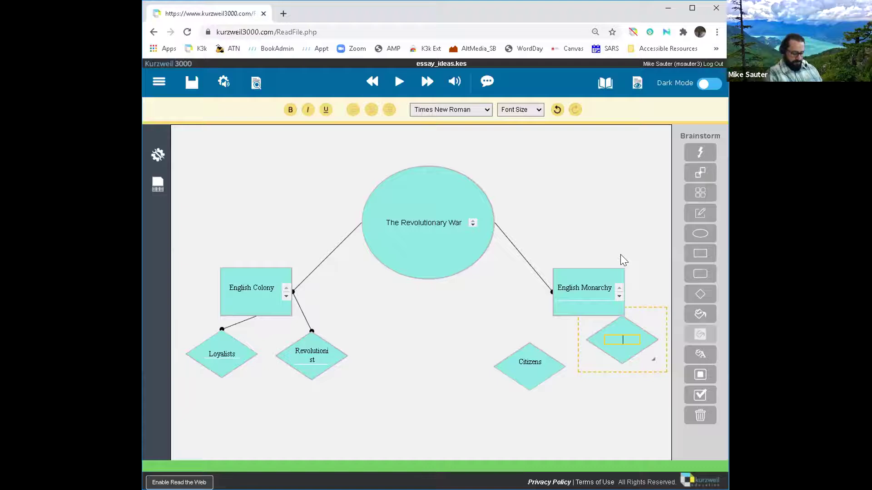
text(Companies)
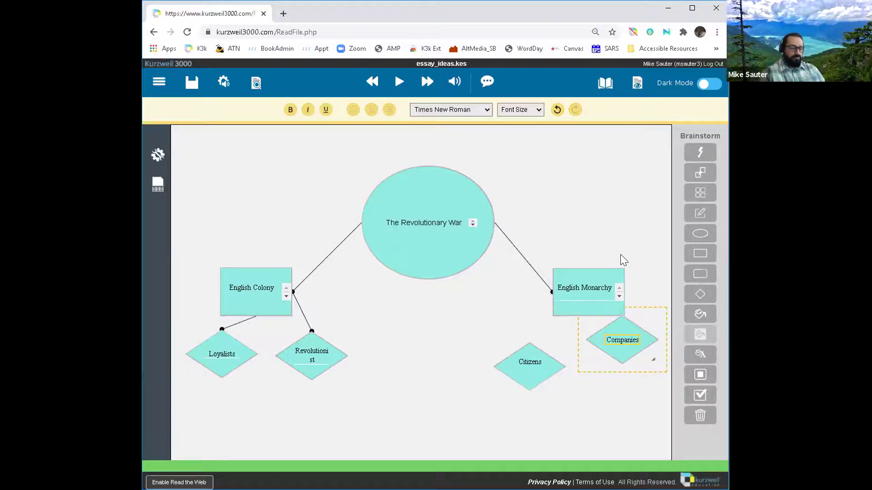
drag(612, 352, 608, 376)
drag(543, 369, 547, 369)
click(547, 368)
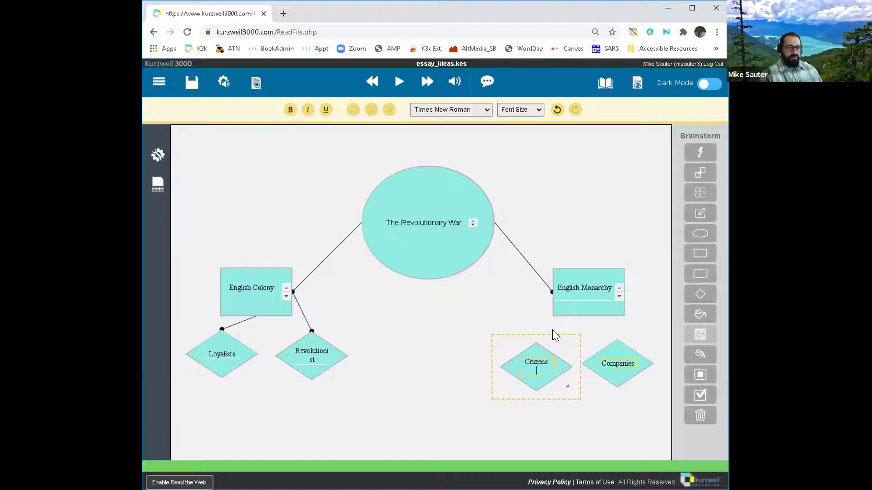
click(581, 300)
click(581, 300)
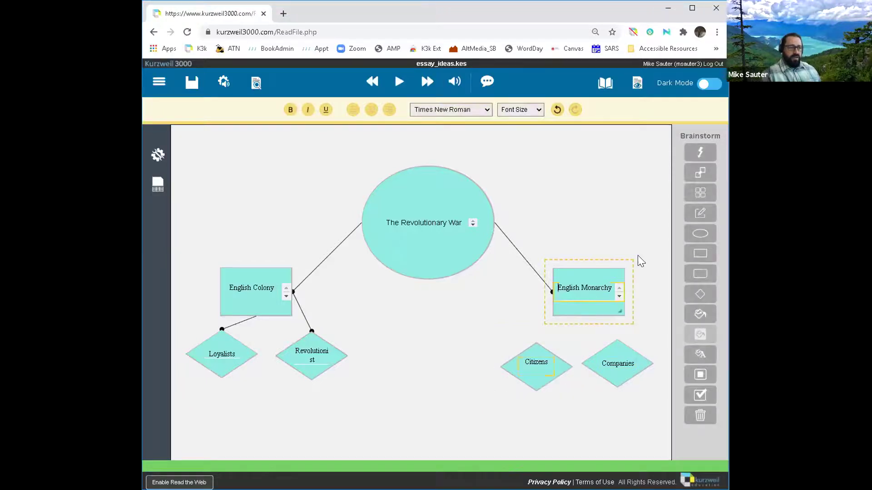
Step: Link English Monarchy to the Companies diamond and to the Citizens diamond
click(701, 175)
click(602, 354)
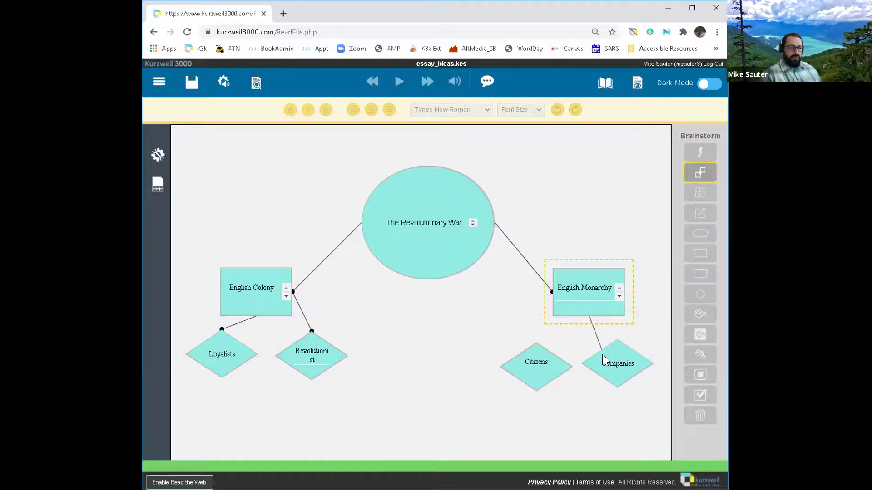
click(700, 178)
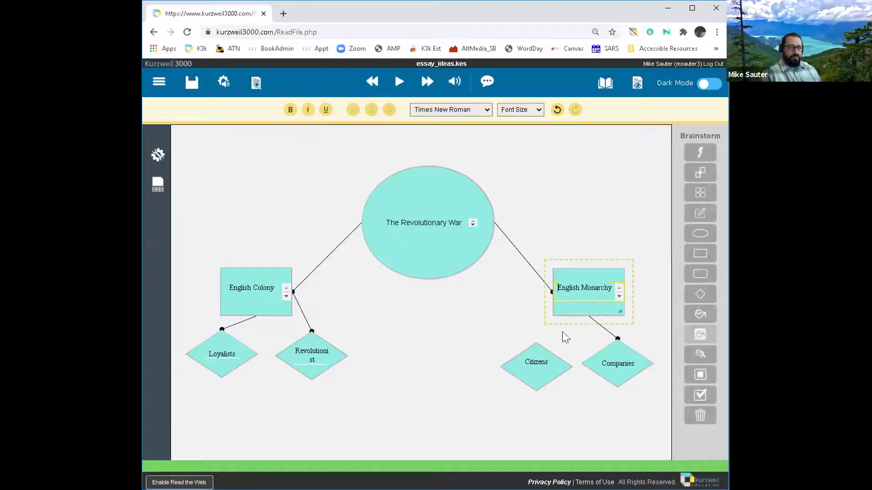
click(546, 364)
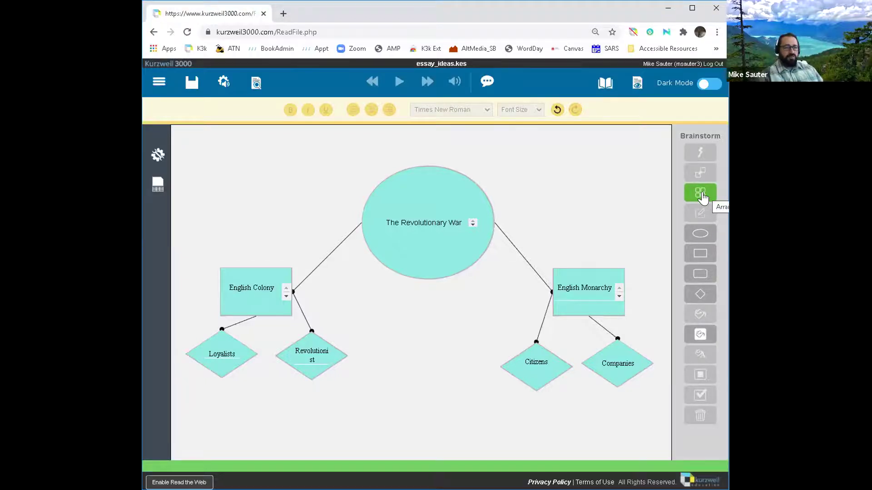
Step: Apply the Arrange tree layout, then give the English Monarchy box a salmon fill
click(700, 194)
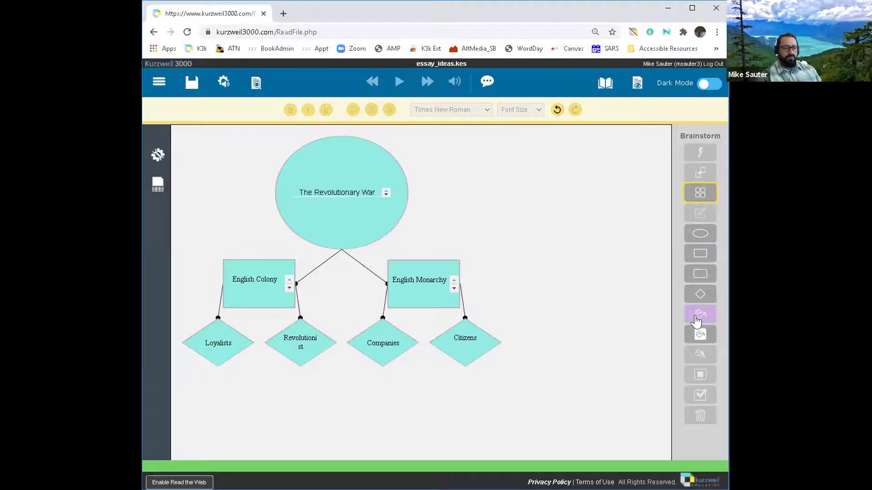
click(423, 295)
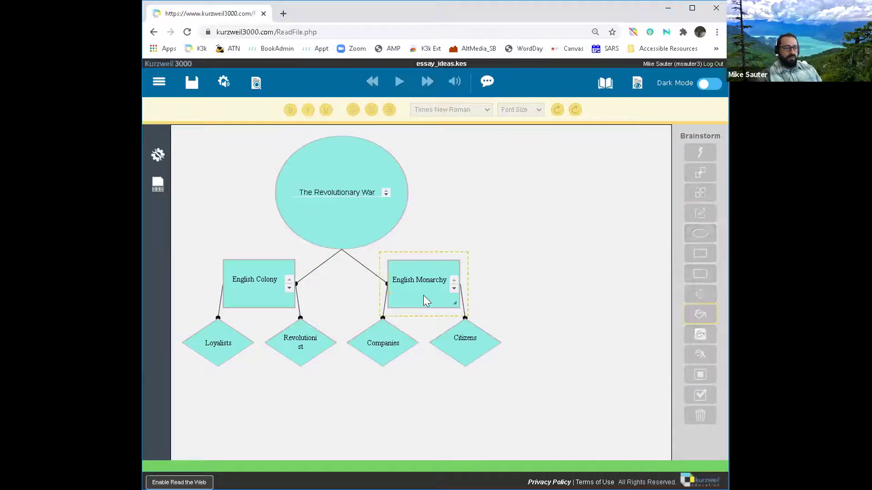
click(696, 314)
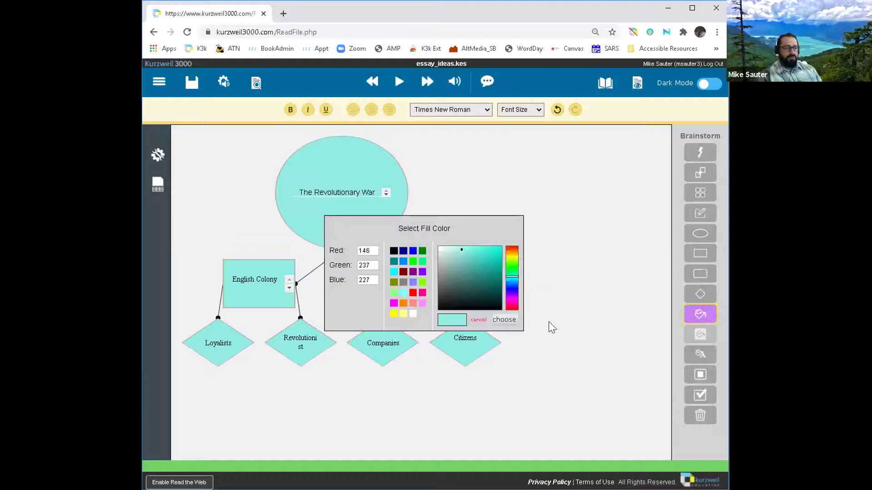
click(511, 248)
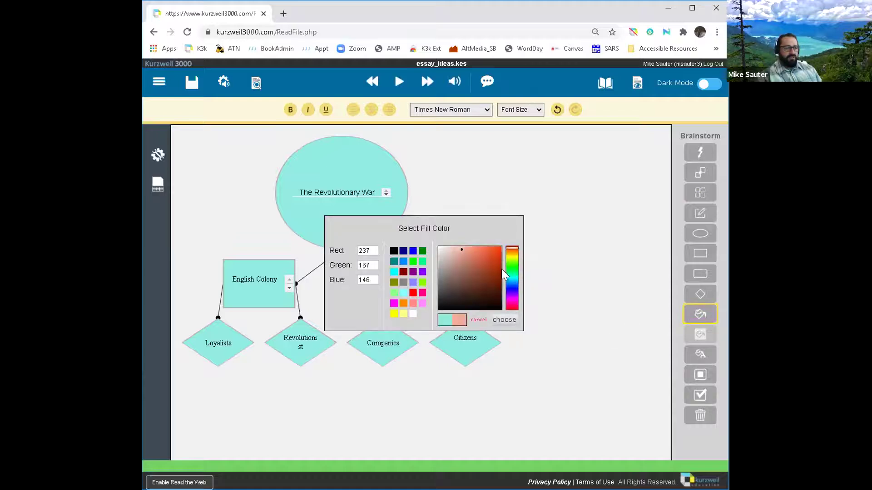
click(499, 320)
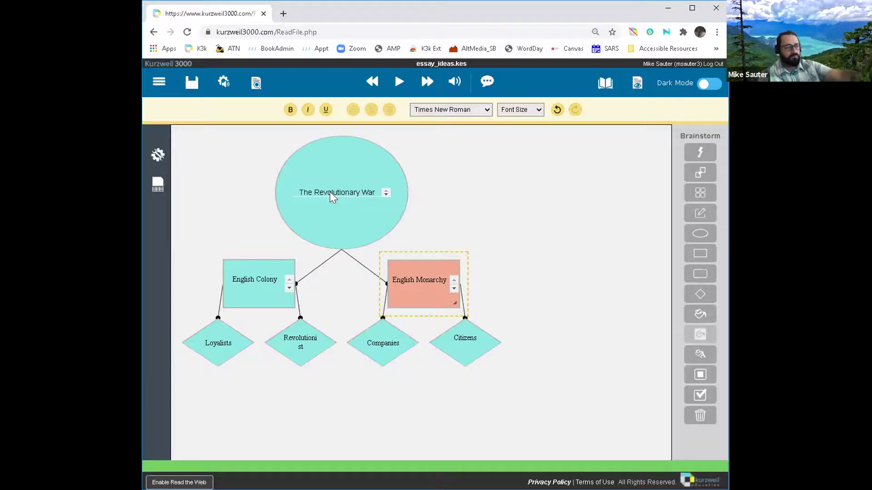
click(507, 210)
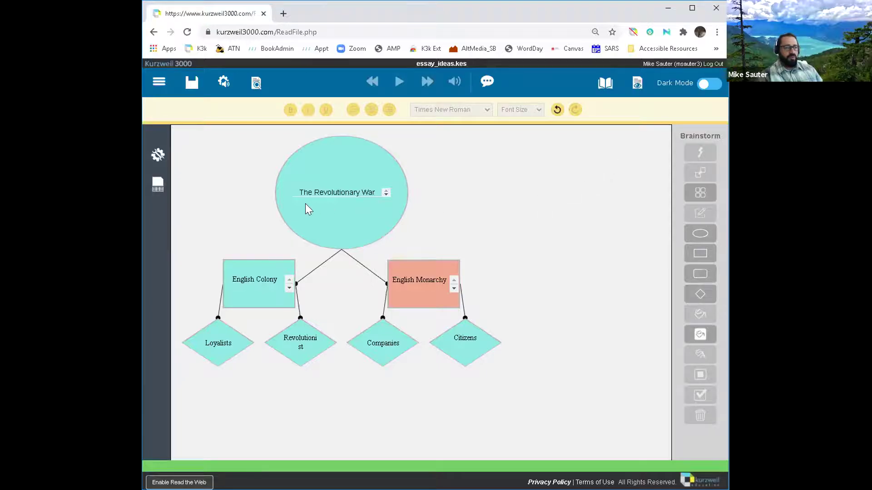
Step: Look up the word 'Monarchy' from the English Monarchy box in the Dictionary
click(430, 279)
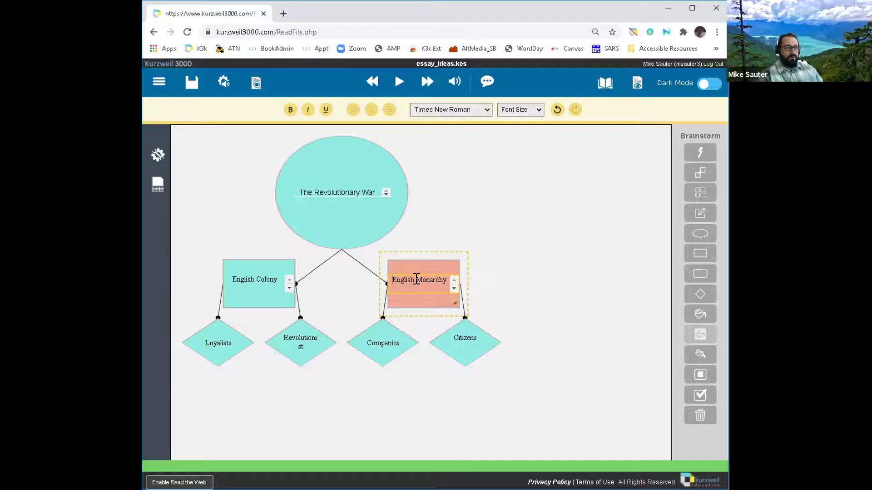
drag(416, 279, 444, 278)
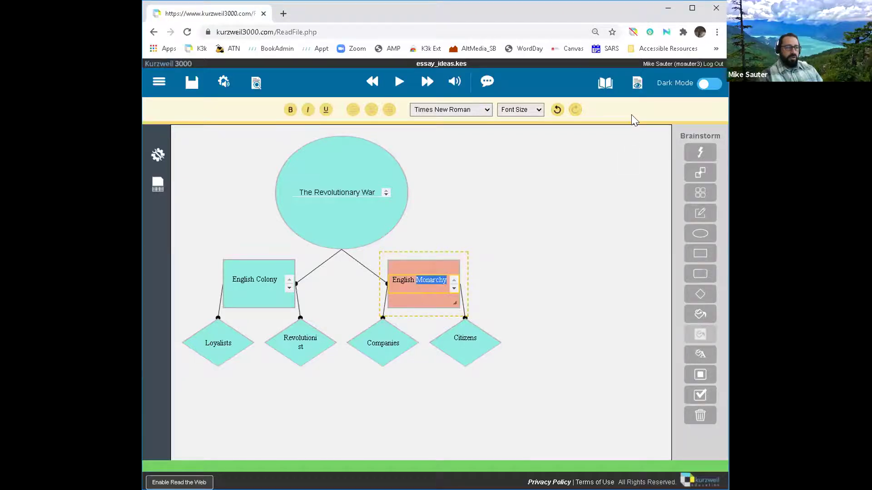
click(644, 86)
click(603, 84)
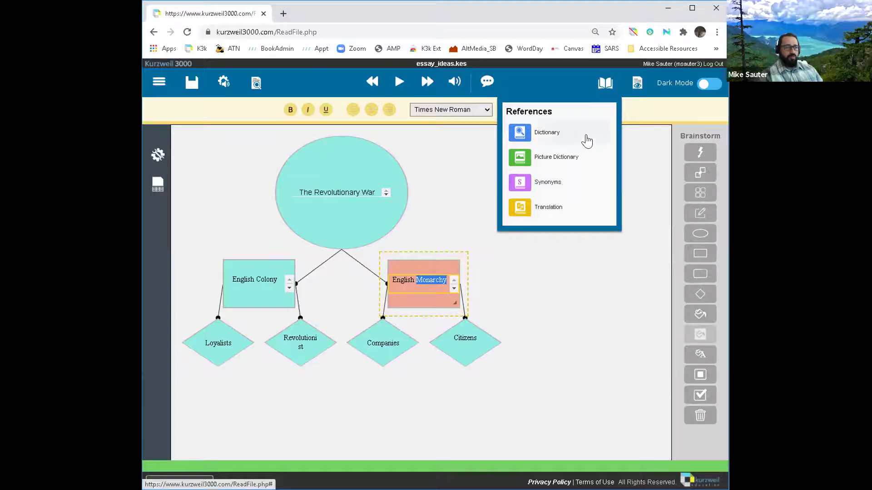
click(546, 141)
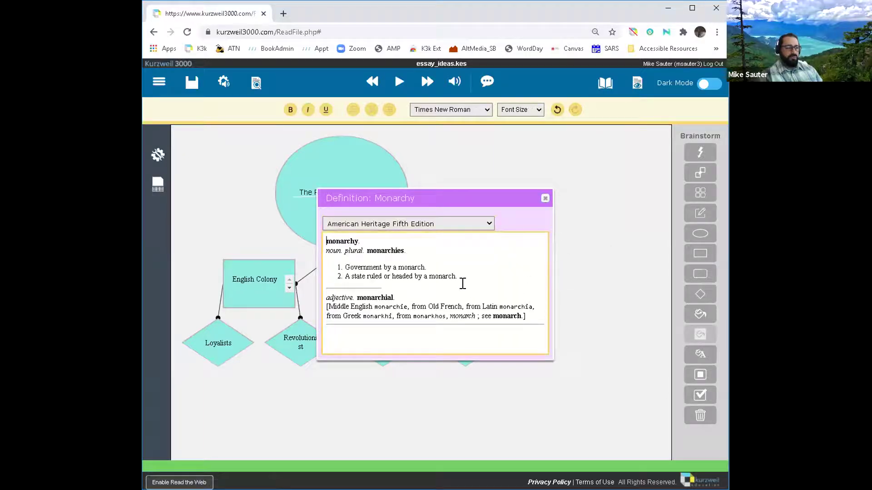
Step: Copy both monarchy definitions and close the Definition window
drag(455, 271, 341, 262)
drag(401, 191, 565, 77)
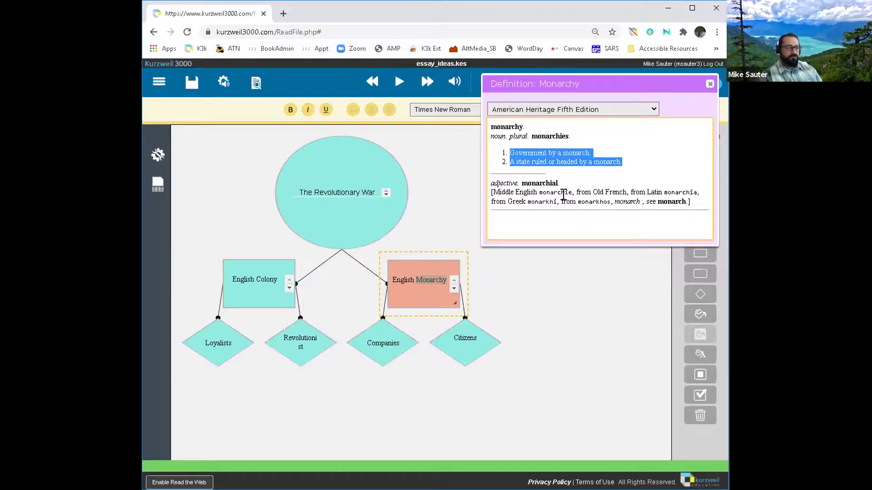
right_click(569, 159)
click(538, 194)
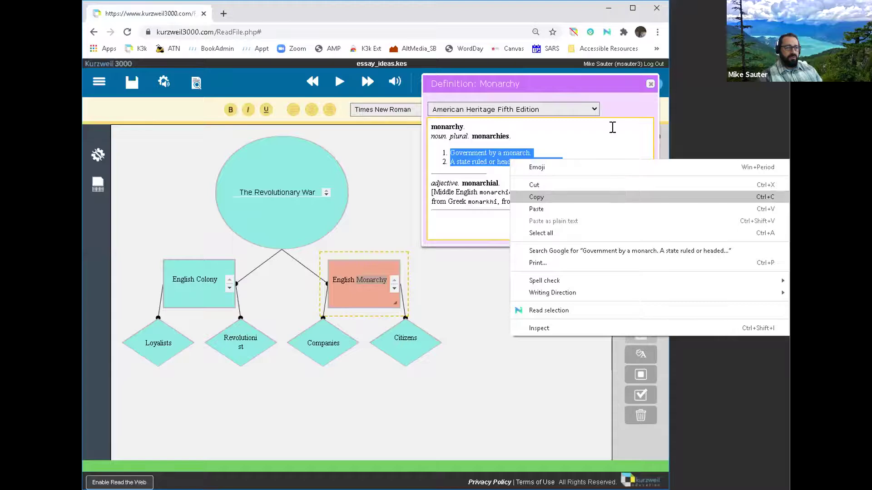
click(651, 84)
click(578, 299)
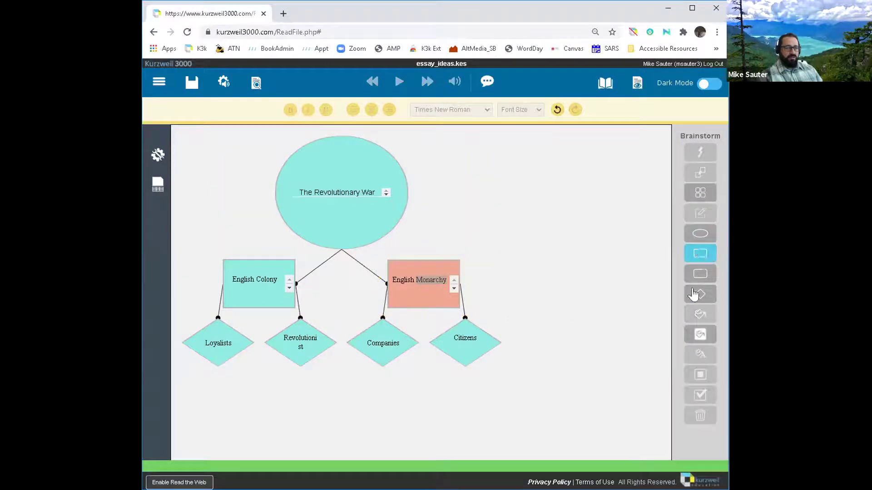
Step: Place a new diamond beside English Monarchy and paste the two monarchy definitions into it
click(693, 295)
click(494, 299)
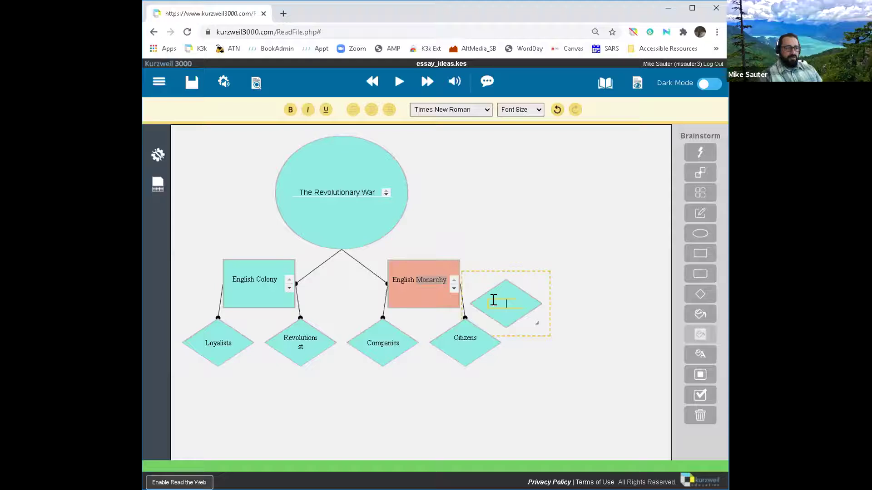
right_click(498, 304)
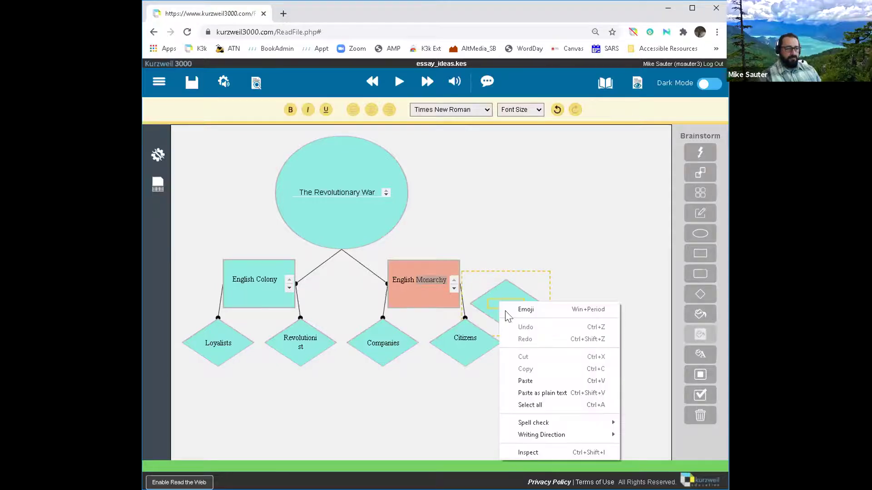
click(526, 383)
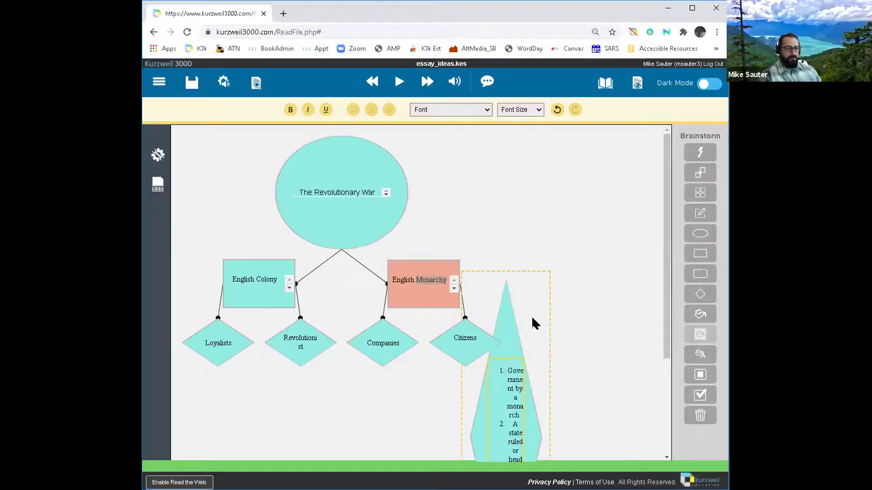
click(603, 314)
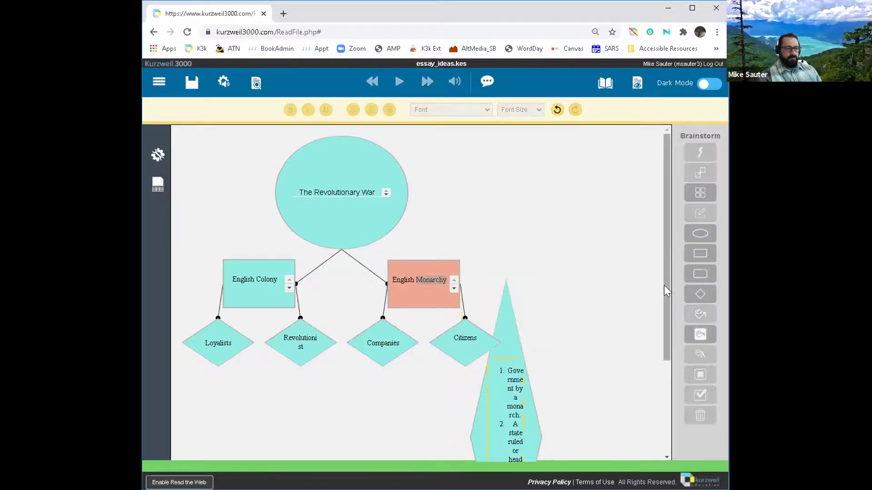
scroll(663, 285, down, 3)
click(534, 320)
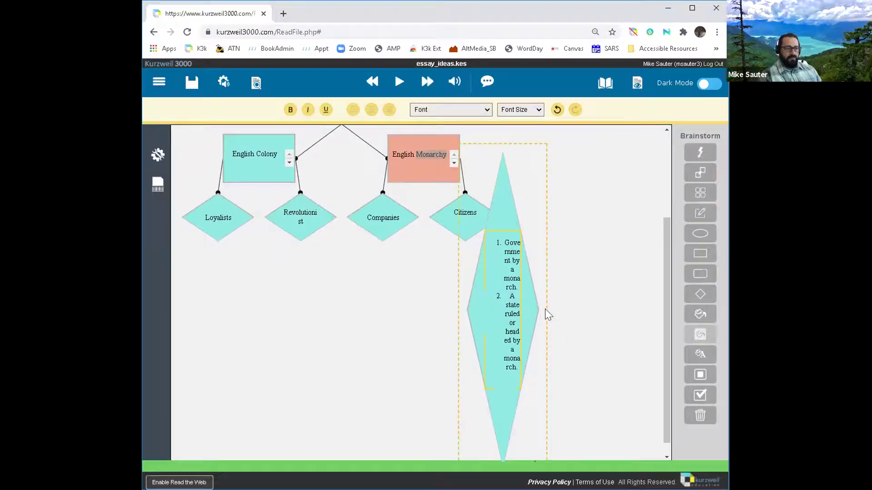
Step: Resize the definition diamond smaller and move it to the right of Citizens
drag(536, 309, 601, 301)
scroll(549, 370, down, 1)
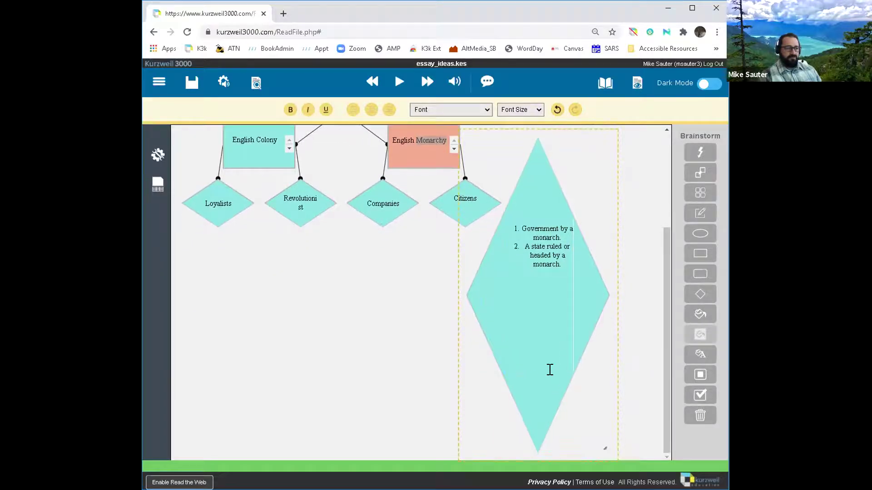
drag(601, 453, 592, 268)
drag(548, 352, 565, 368)
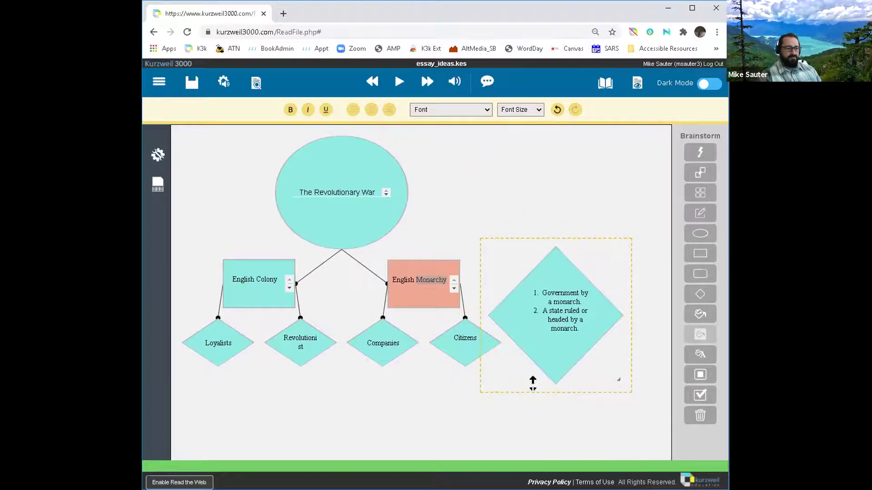
Step: Link English Monarchy to the definition diamond
click(424, 264)
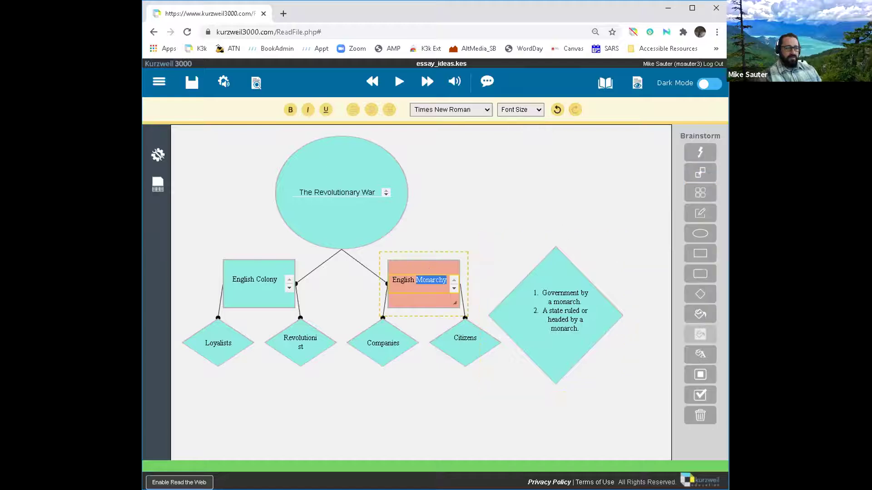
click(697, 174)
click(503, 310)
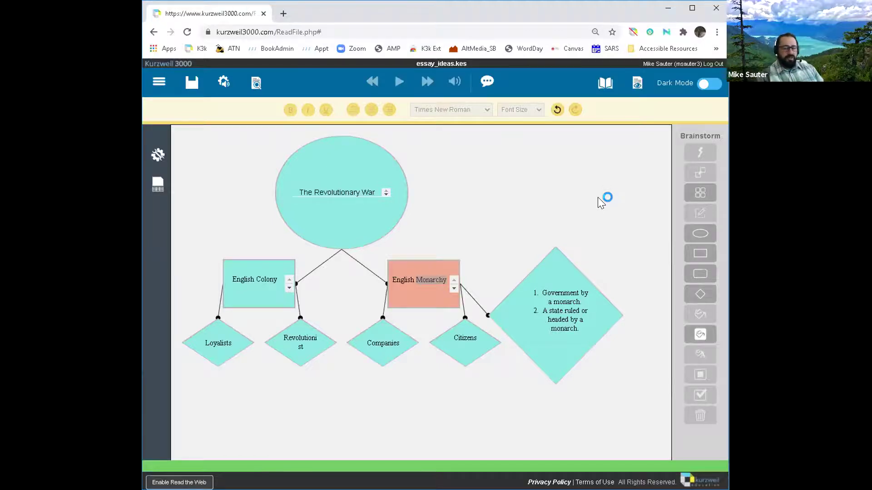
Step: Spell-check the map, dismiss the no-errors message, and bring up the Views list
click(606, 86)
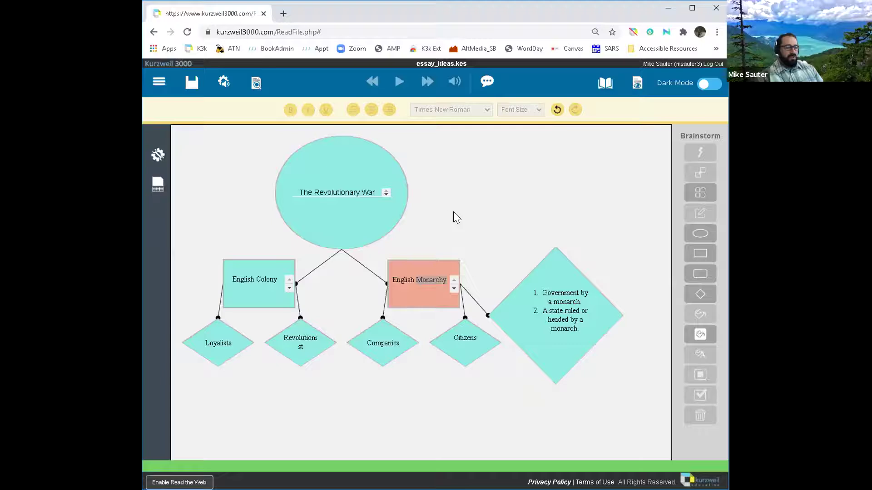
click(157, 155)
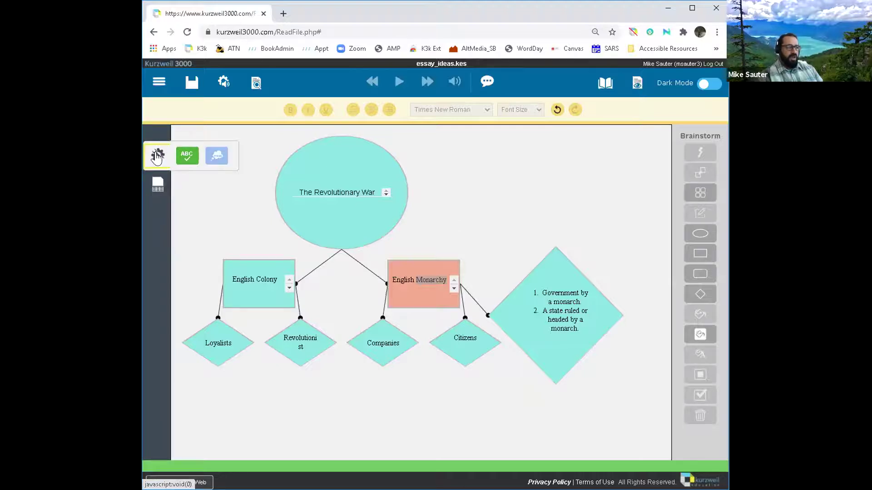
click(186, 157)
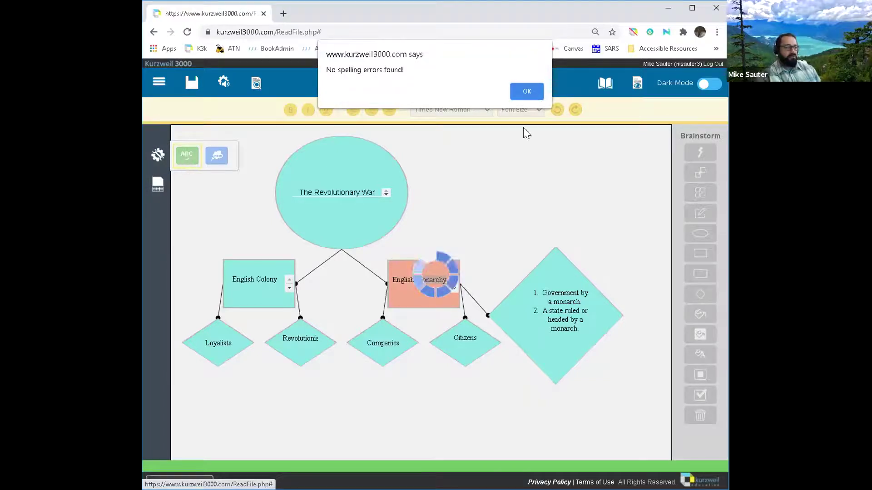
click(527, 90)
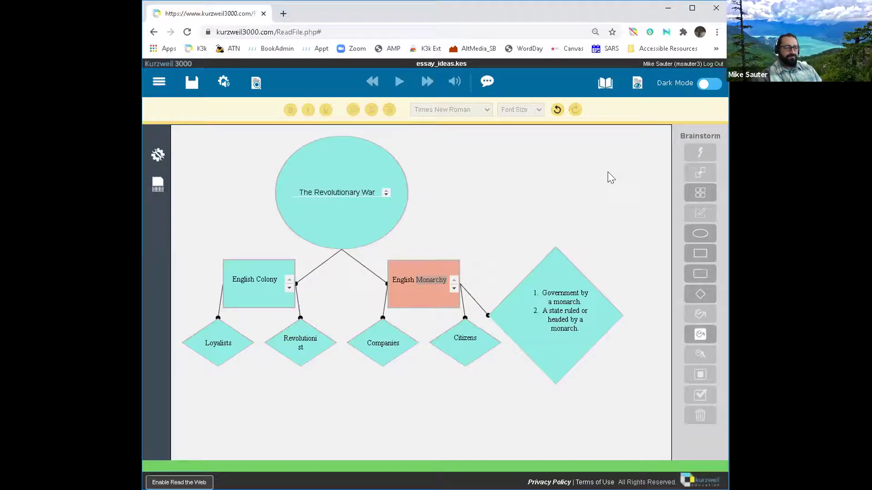
click(635, 87)
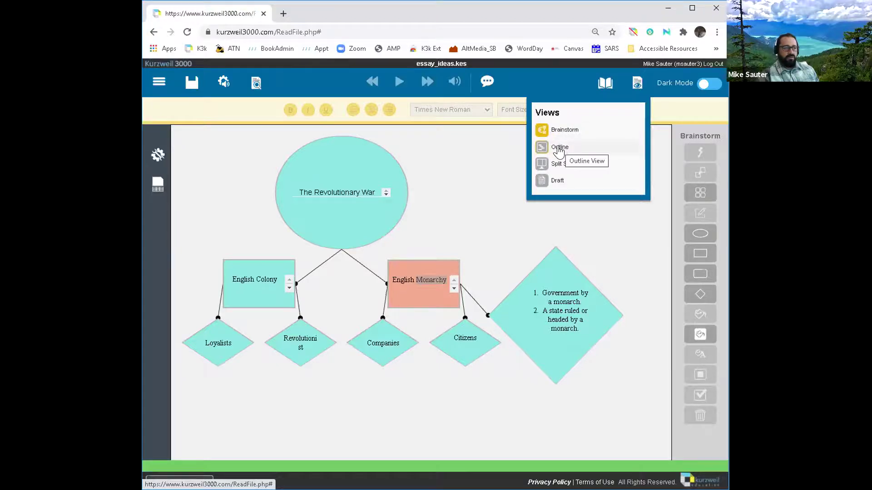
Step: Switch the Revolutionary War brainstorm to Outline view
click(560, 148)
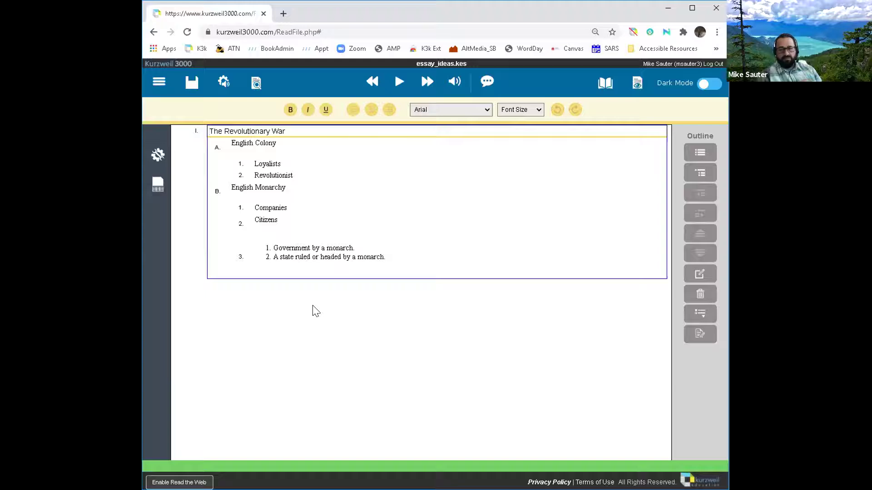
Step: Add the note 'Average persons didn't care too much.' under Citizens in the outline
click(387, 256)
key(Return)
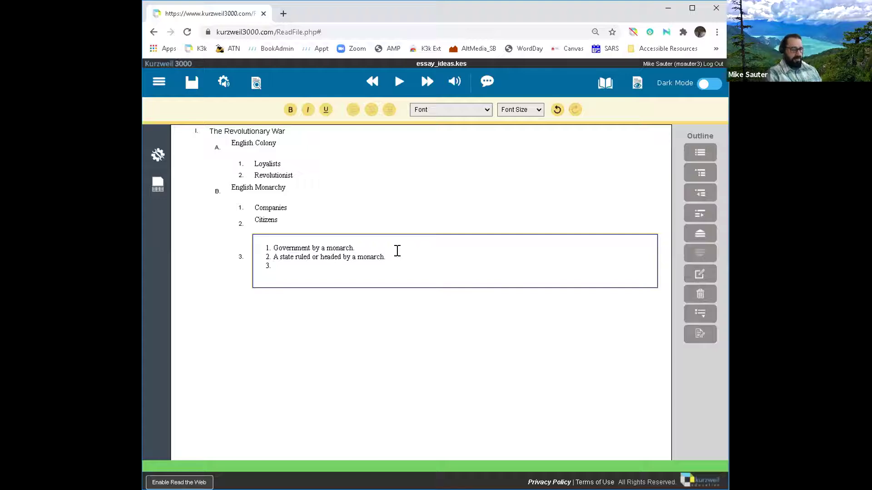
key(BackSpace)
click(291, 215)
text(Average persons )
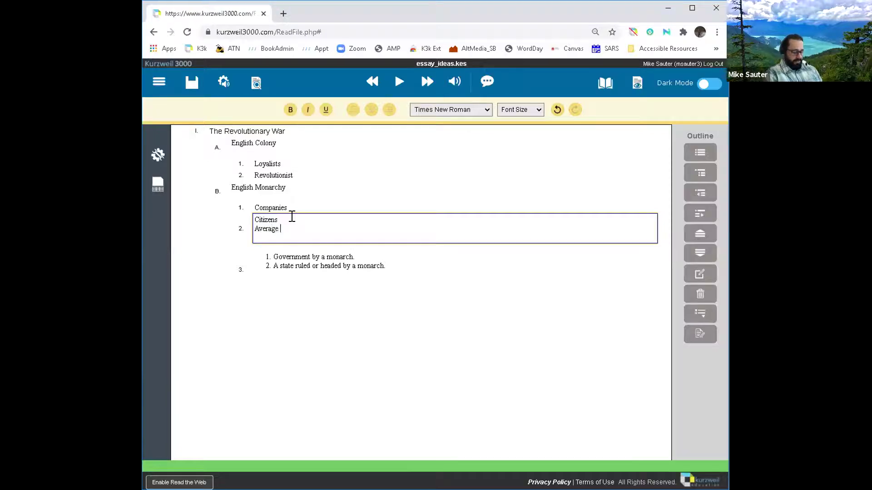
text(didn)
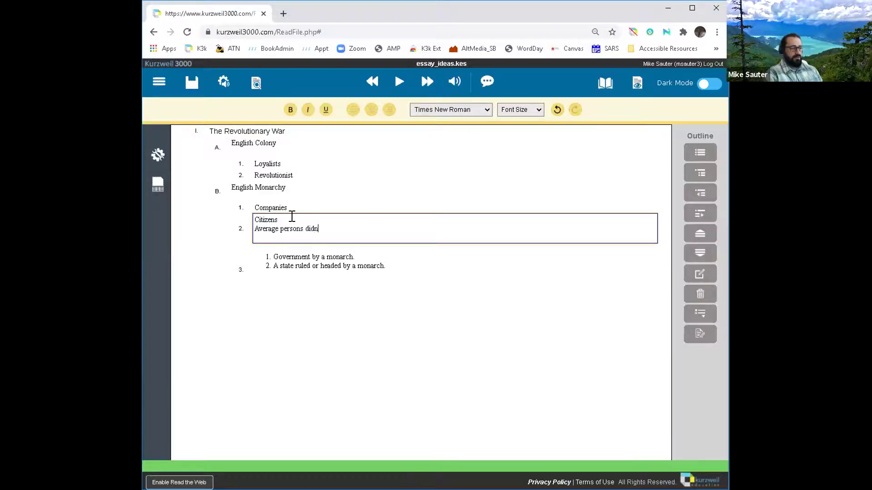
key(Return)
key(BackSpace)
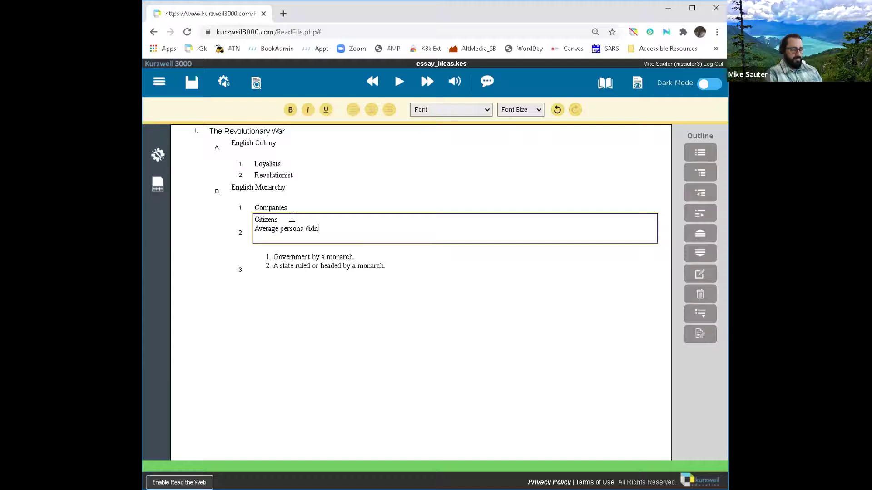
text('t care )
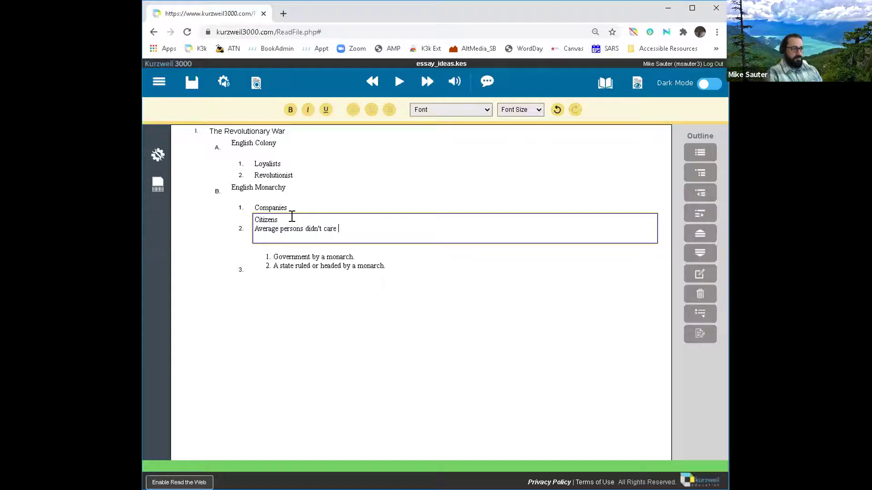
text(too much)
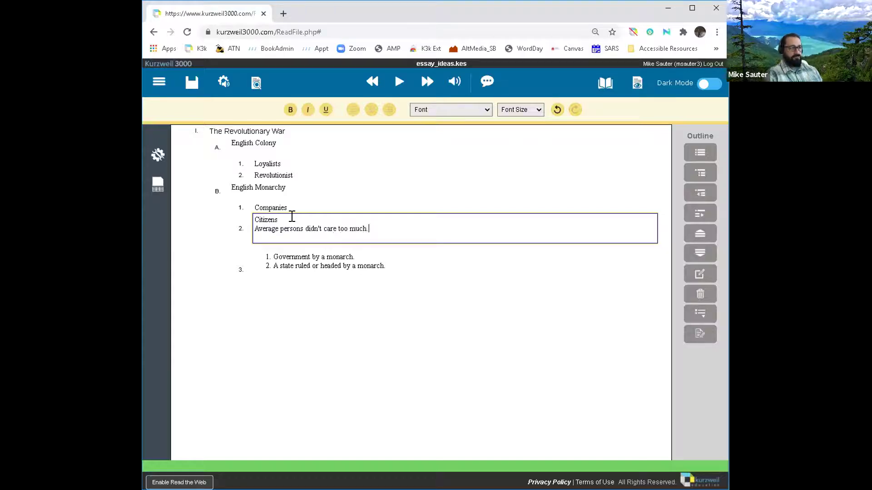
text(.)
Step: Add a 'Boston Massacare' line beneath Revolutionist under English Colony
click(442, 260)
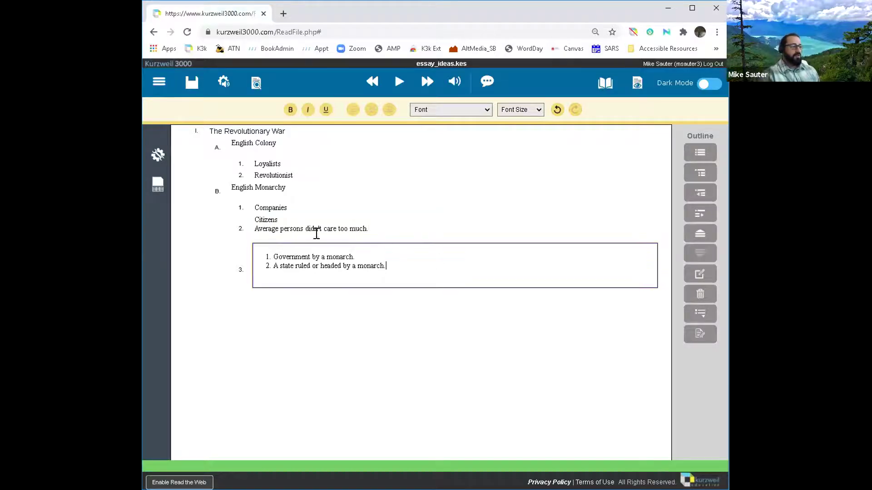
click(262, 226)
click(298, 174)
key(Return)
key(Tab)
click(302, 167)
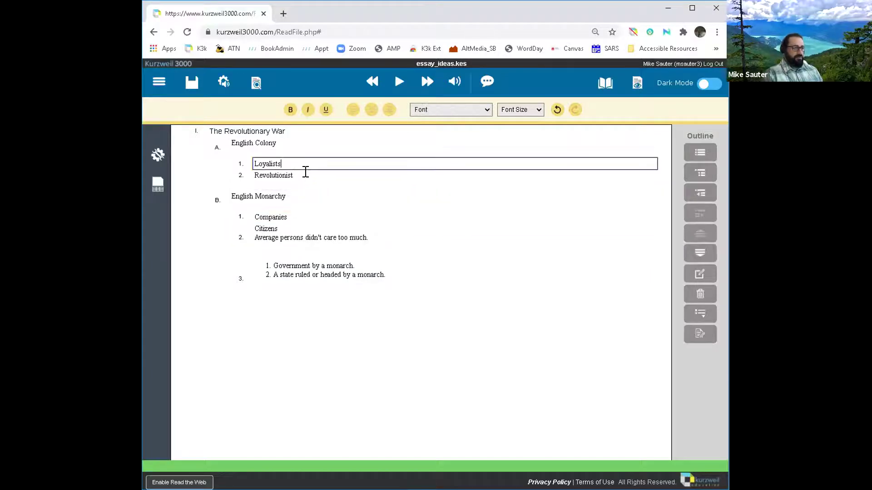
click(309, 172)
key(Return)
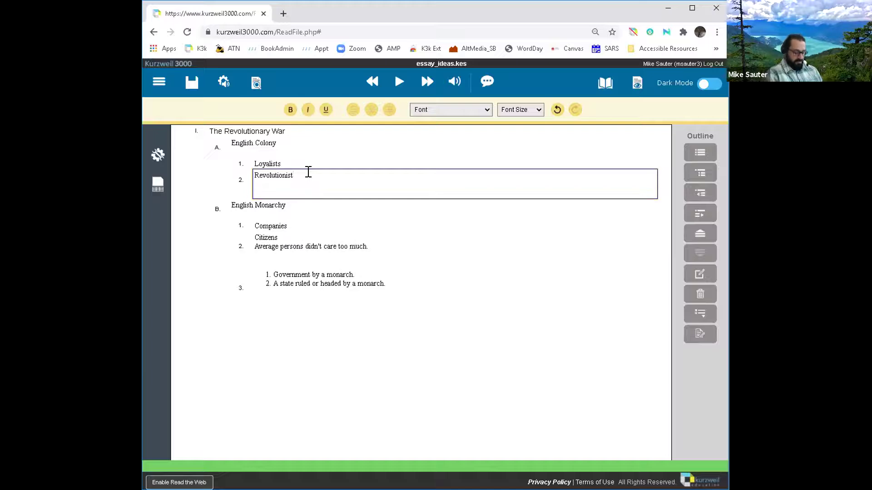
text(Boston)
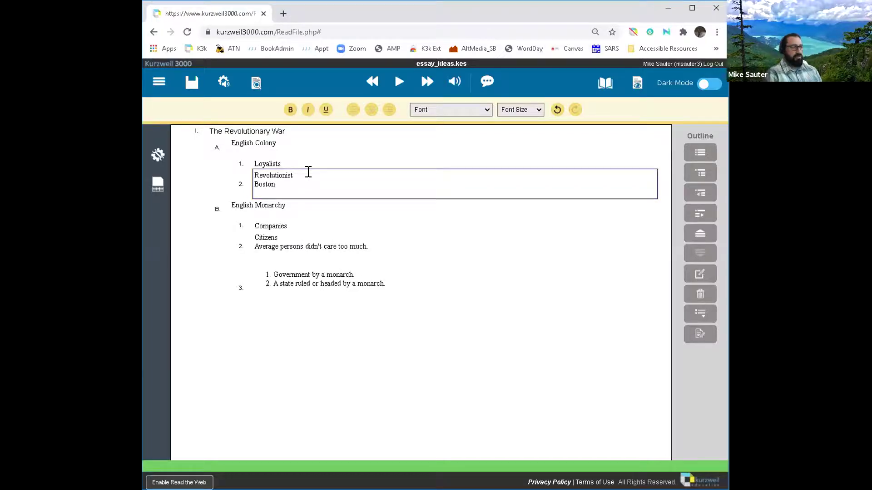
text( Massac)
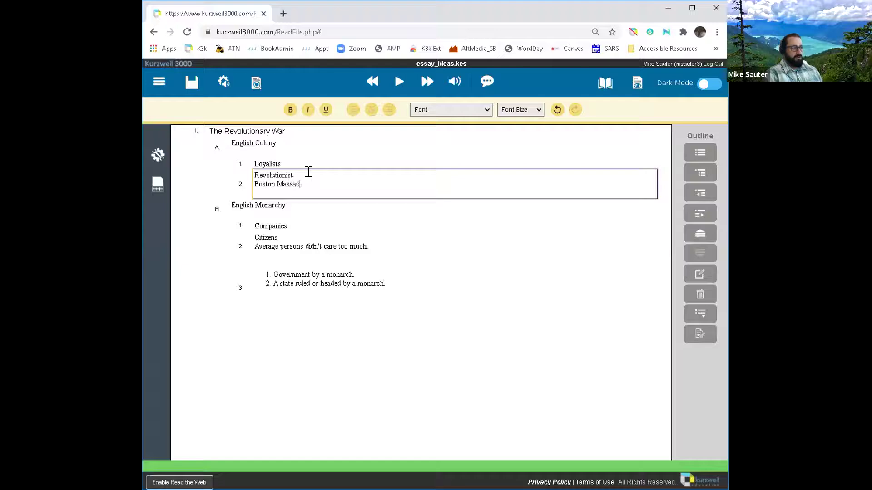
text(are)
click(453, 226)
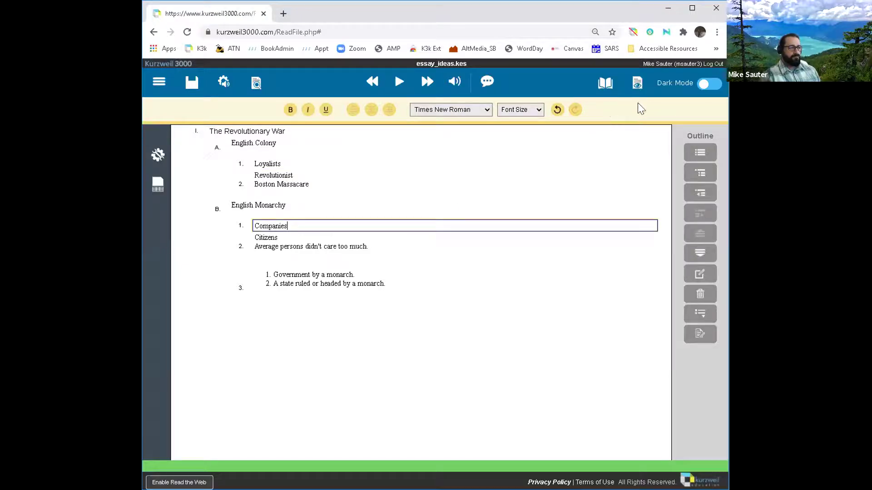
click(637, 83)
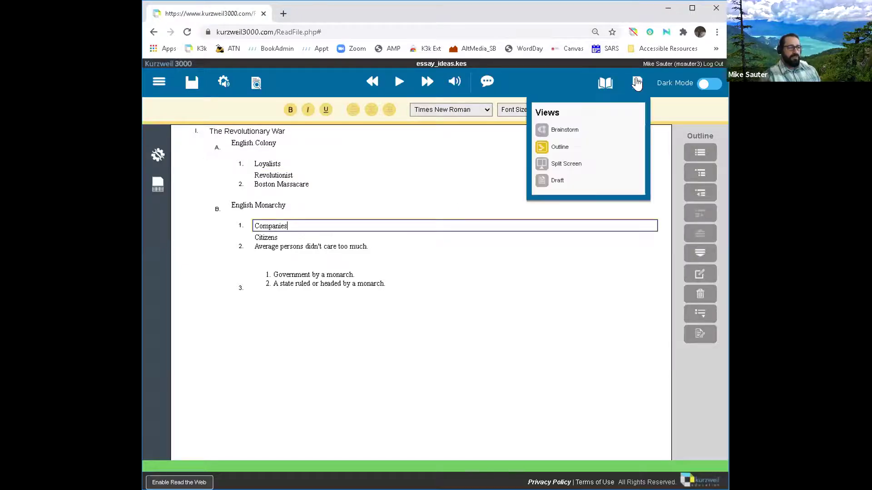
Step: Back in Brainstorm view, enlarge the Companies, Citizens and Revolutionist diamonds to show their notes
click(564, 131)
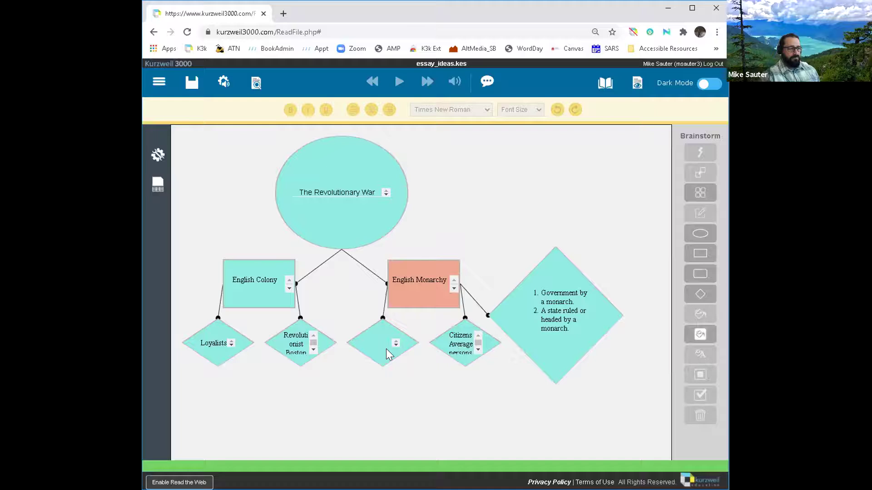
click(382, 360)
drag(411, 359, 433, 391)
click(467, 357)
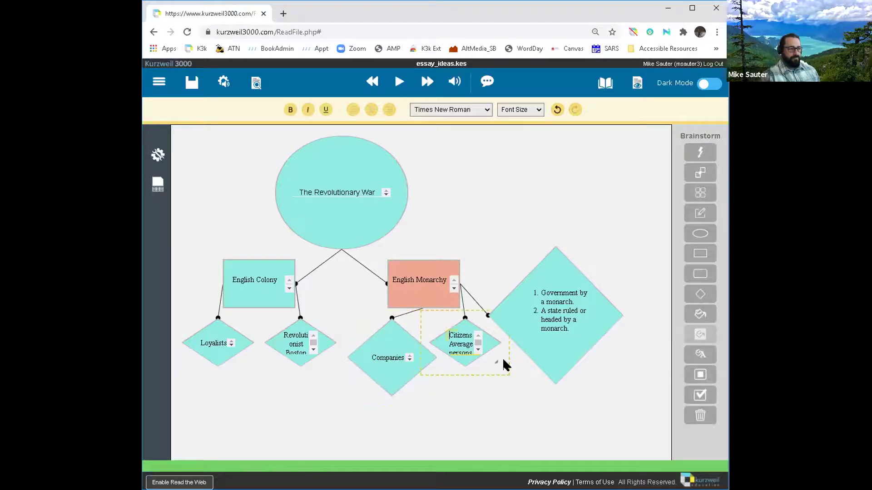
drag(495, 362, 544, 403)
click(489, 361)
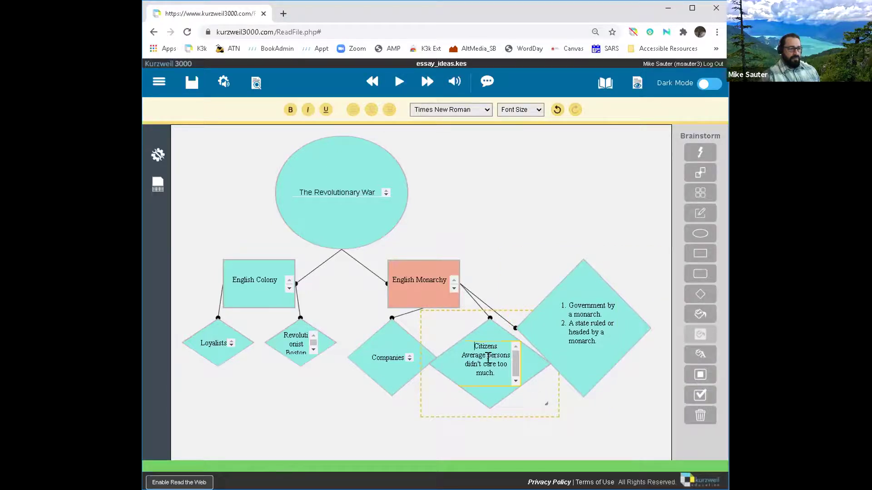
click(297, 360)
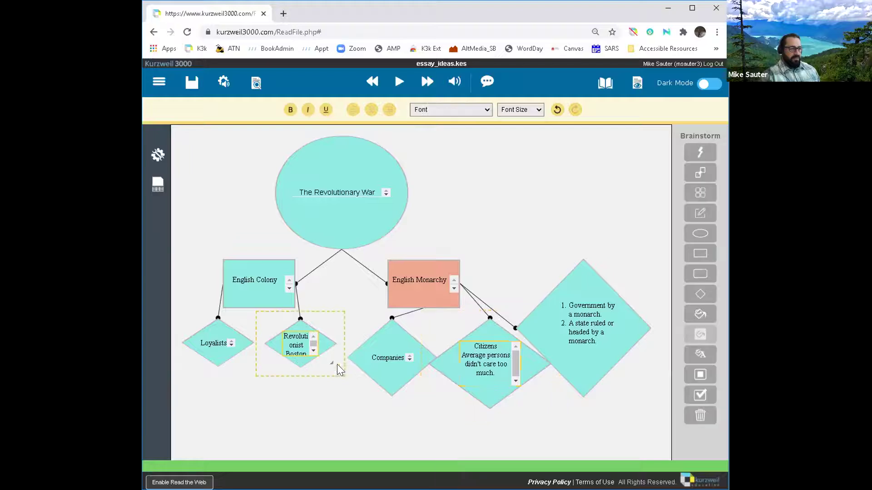
drag(332, 362, 363, 399)
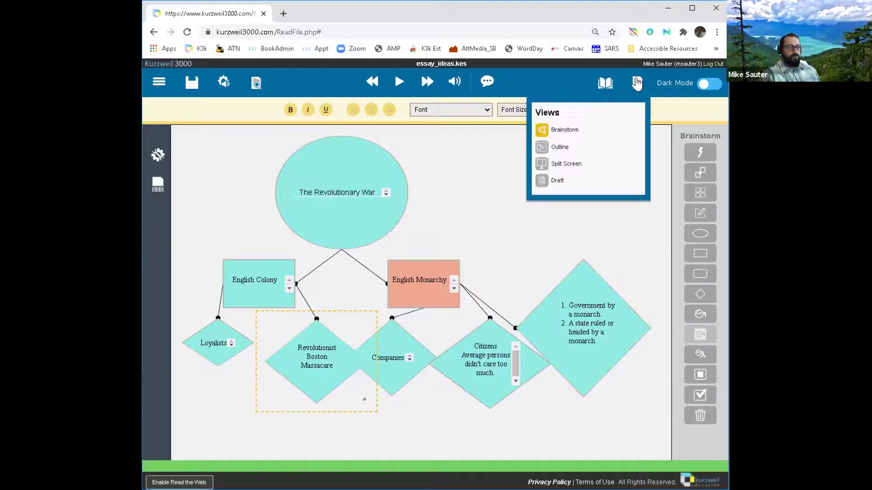
Step: Switch the document to Split Screen view, placing the outline beside an empty writing pane
mouse_move(636, 86)
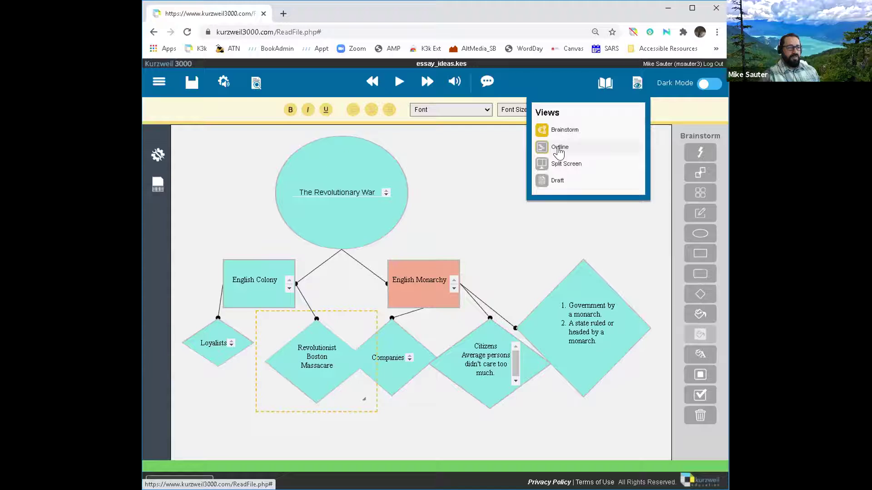
click(575, 169)
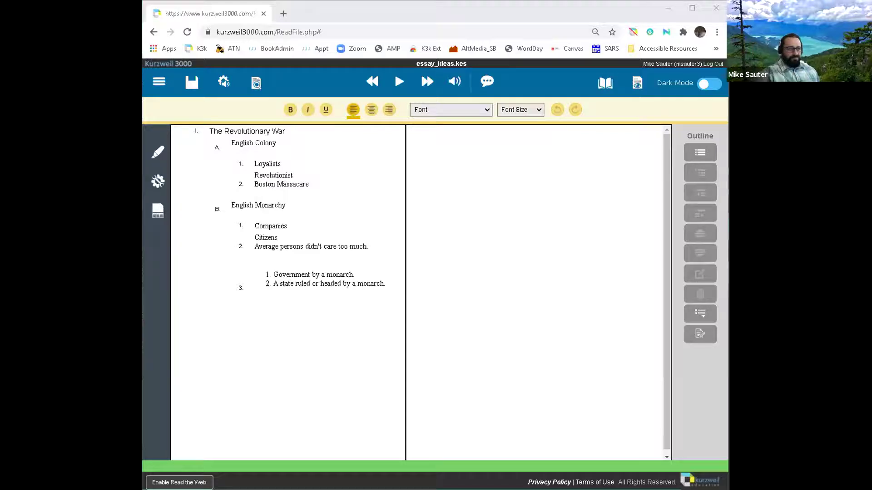
Step: Return to Brainstorm view to show the Revolutionary War map with its linked boxes and diamonds
click(490, 245)
click(637, 82)
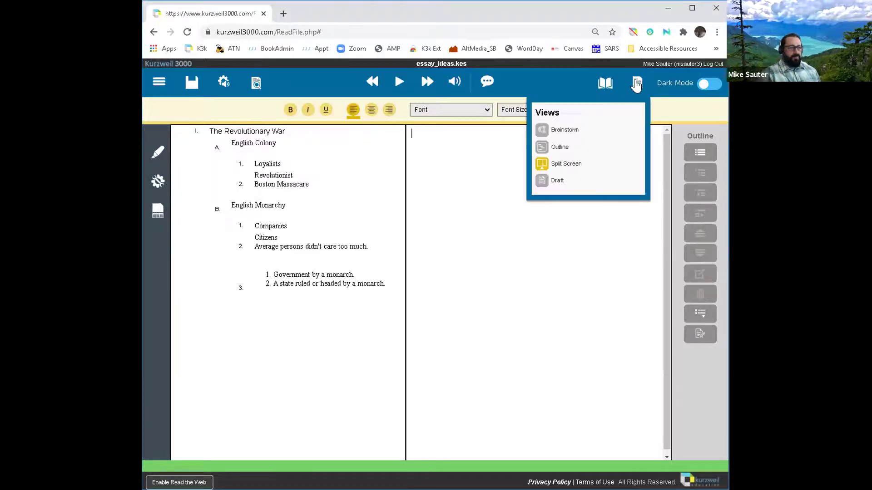
click(557, 132)
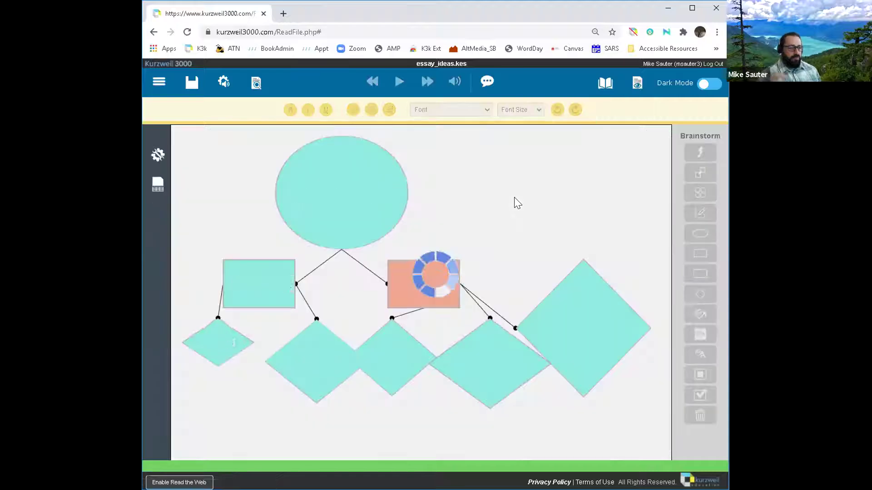
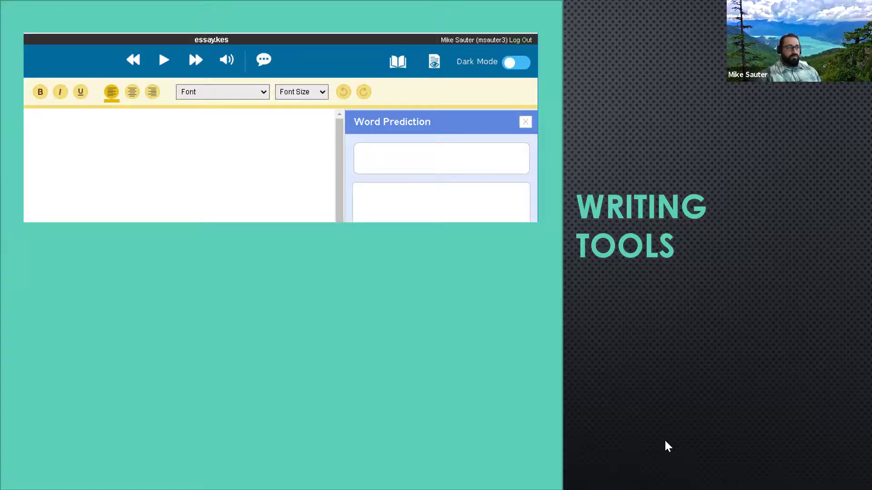
Step: Switch from the slideshow to the Kurzweil 3000 Universal Library in Chrome
key(alt+Tab)
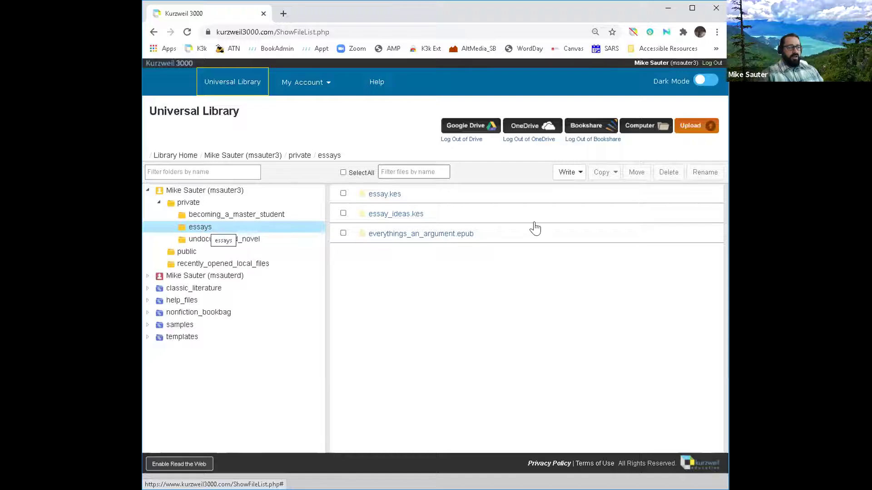
Step: Choose New Draft from the Write menu in the essays folder
click(578, 181)
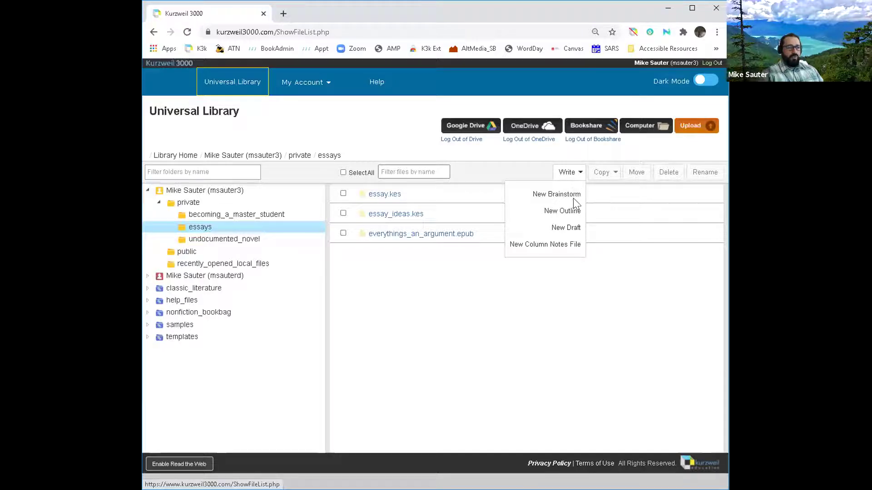
click(576, 231)
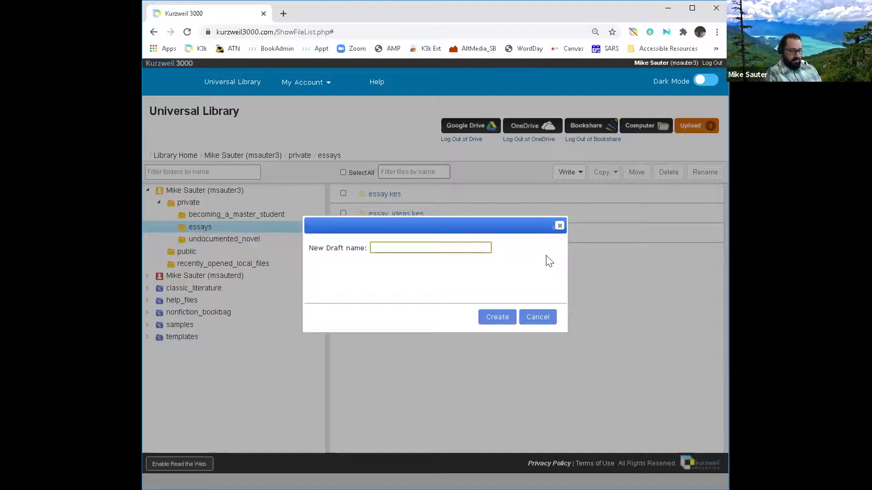
Step: Name the new draft 'Revolutionary_War' and create it
text(Rec)
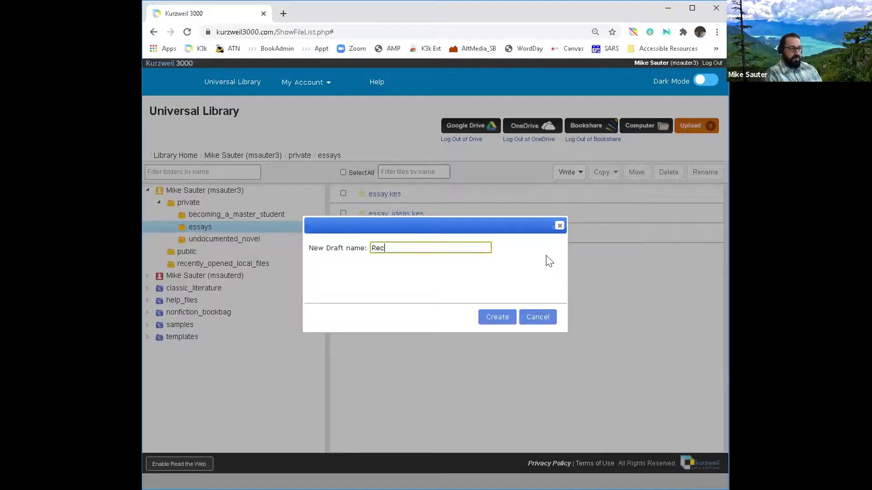
text(volutio)
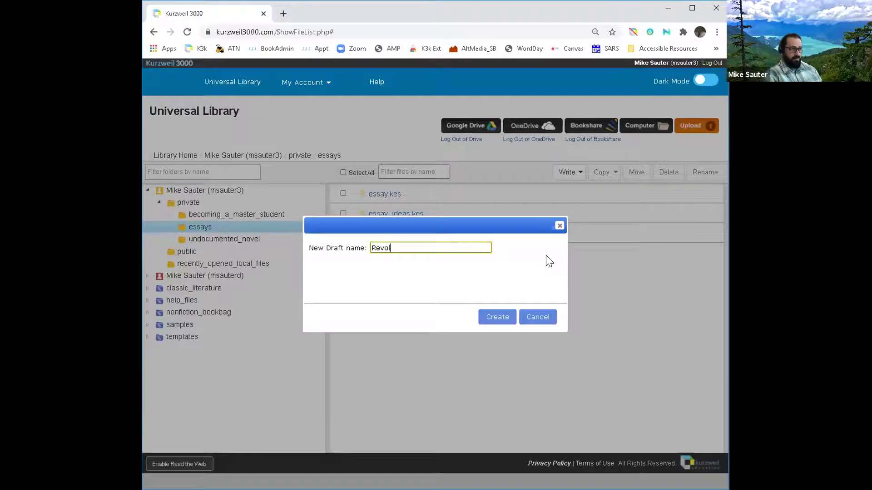
key(BackSpace)
key(BackSpace)
text(io)
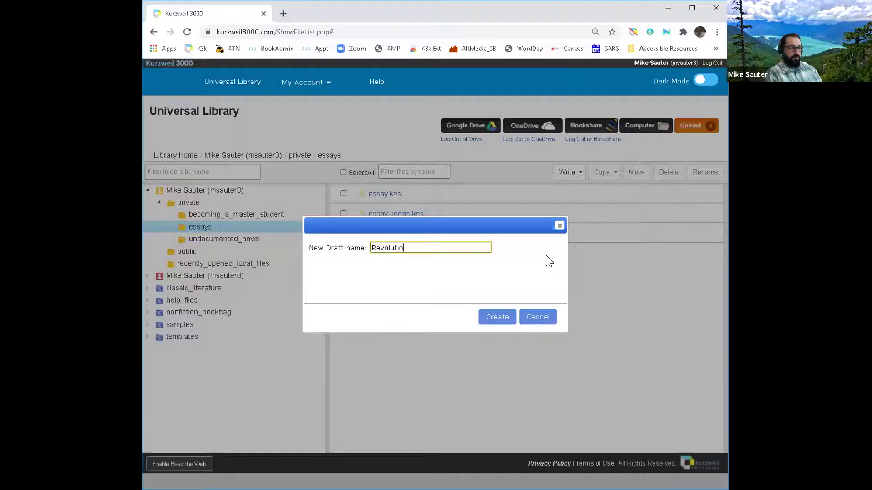
text(nary War)
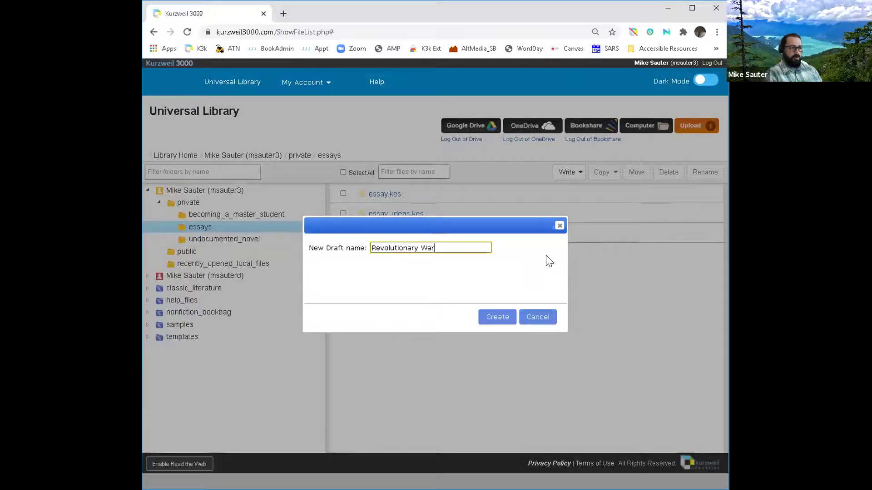
key(BackSpace)
key(BackSpace)
key(BackSpace)
key(BackSpace)
text(_Wa)
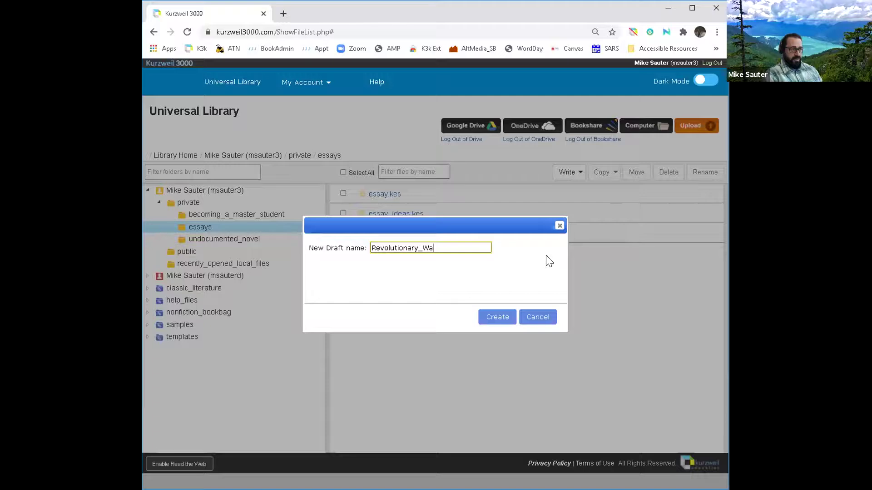
text(r)
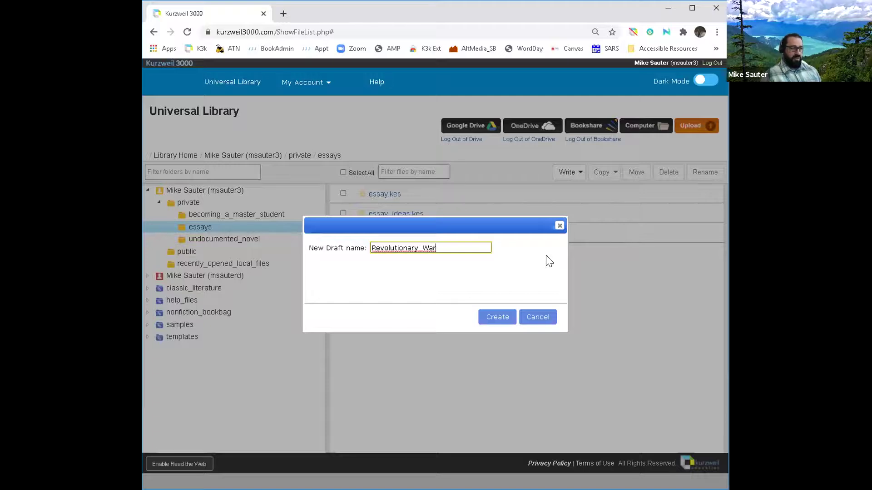
click(501, 320)
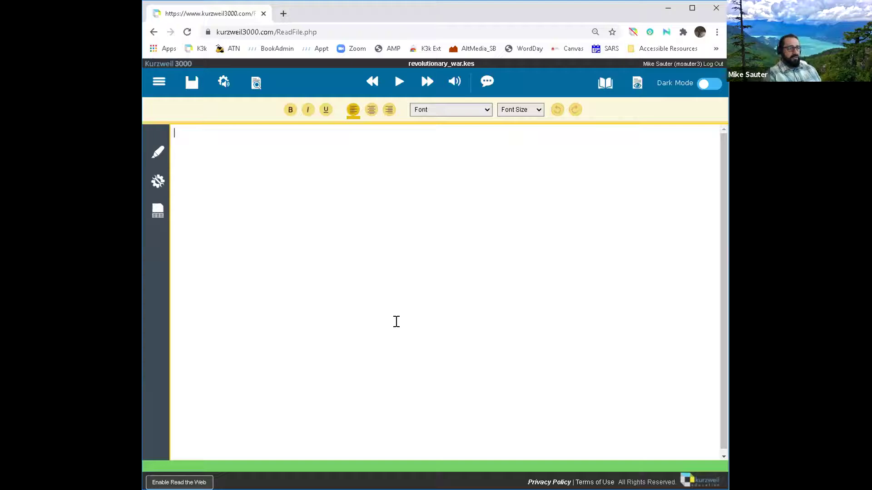
Step: Type 'The Revolutionary War qwas between the English Monarchy and the American Colonist.'
text(The Revo)
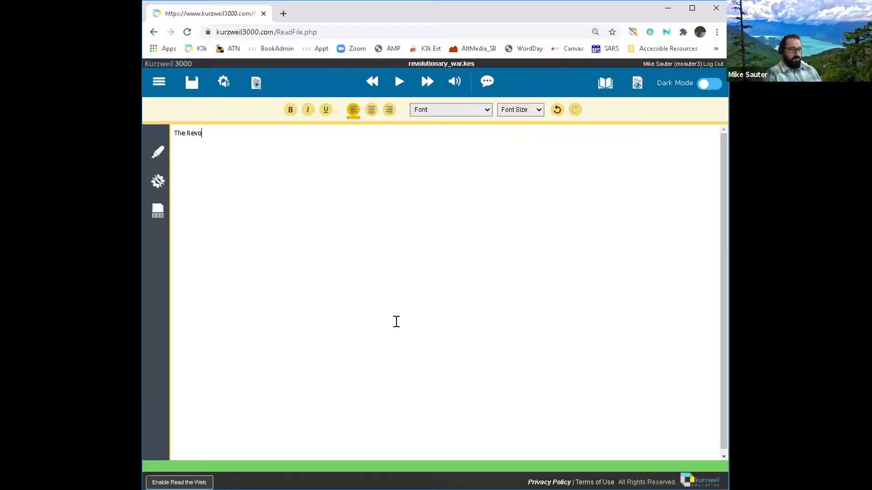
text(lutionary Ware)
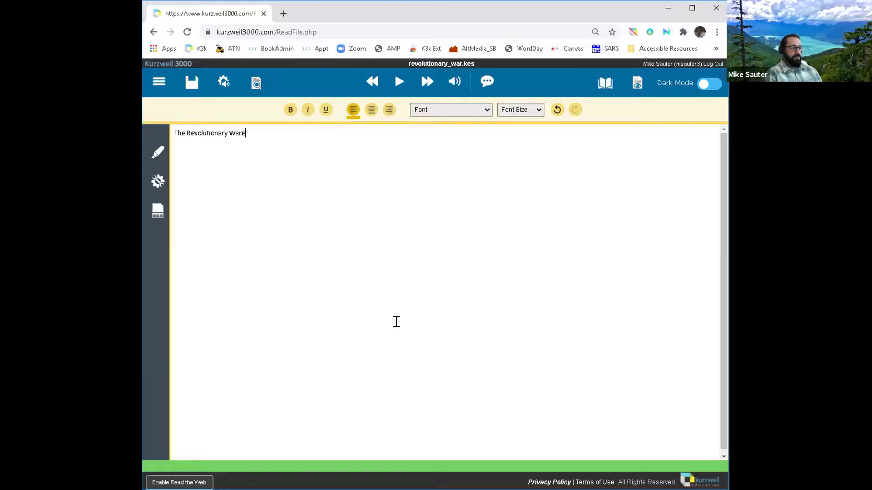
key(BackSpace)
text(qu)
key(BackSpace)
text(was between the English Mon)
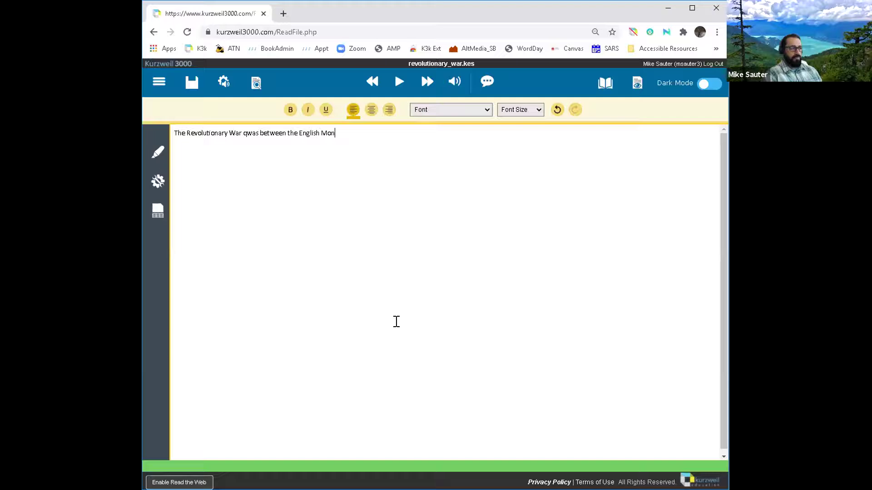
text(archy and the American Colo)
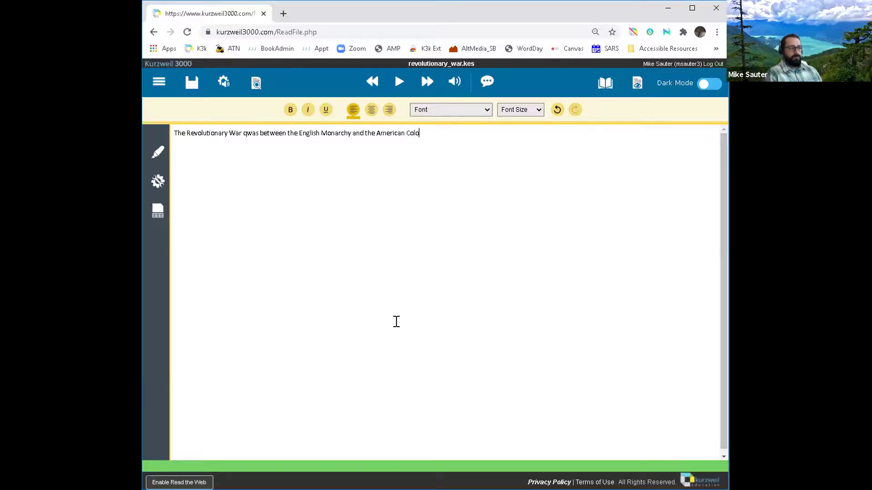
text(nist.)
key(Return)
Step: Add the second sentence about the war starting in 1776 with the declaration of independance
text(The w)
text(as)
text( star)
text(ted )
text(in 17)
text(7)
text(6 )
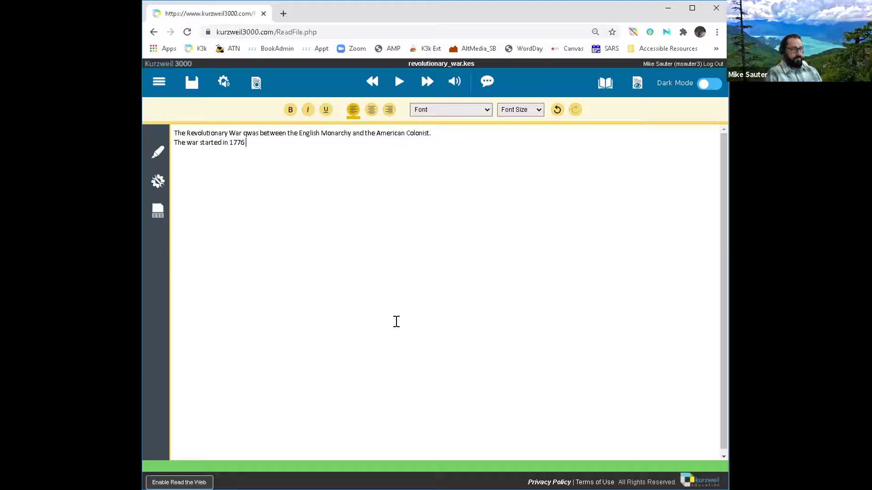
text(with the sign)
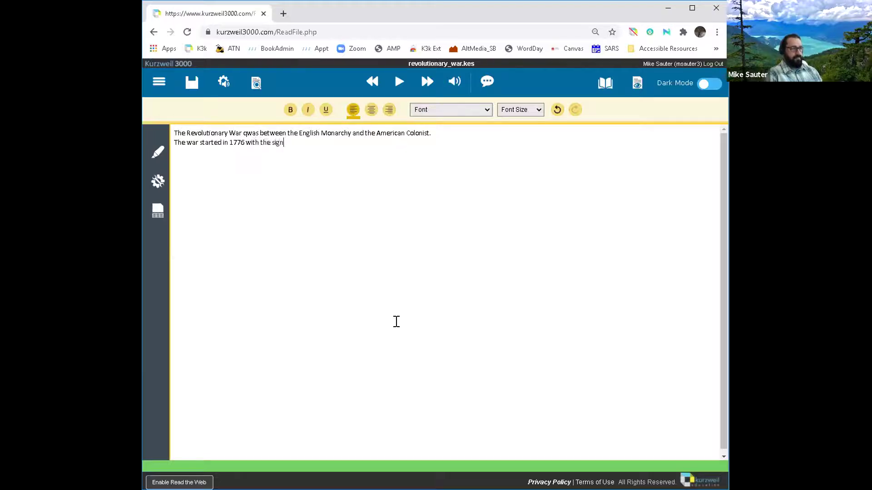
text(ing of the d)
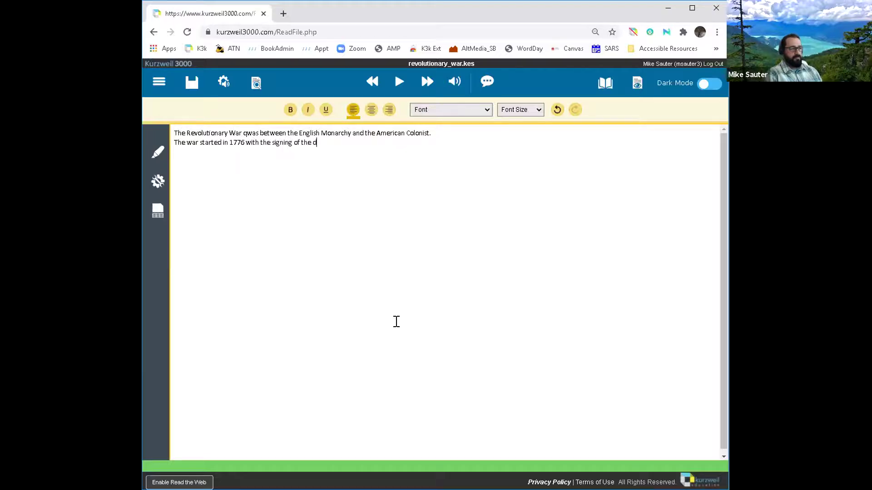
text(eclaration of indepen)
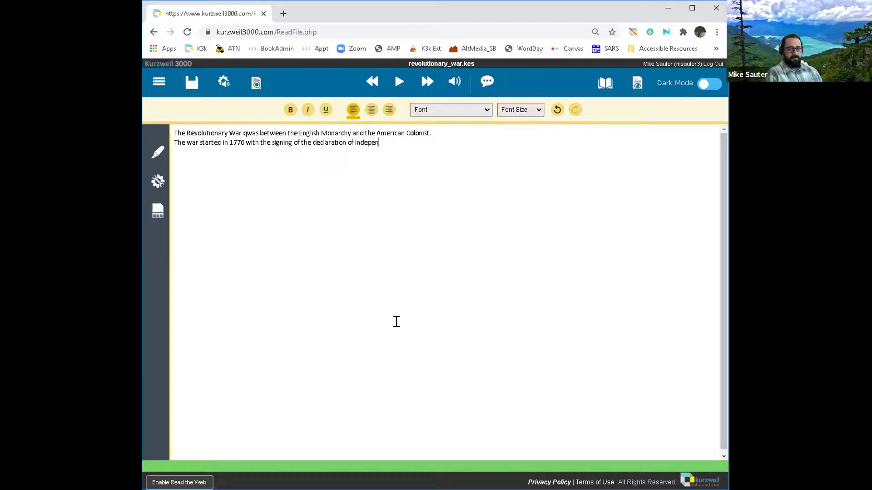
text(dance.)
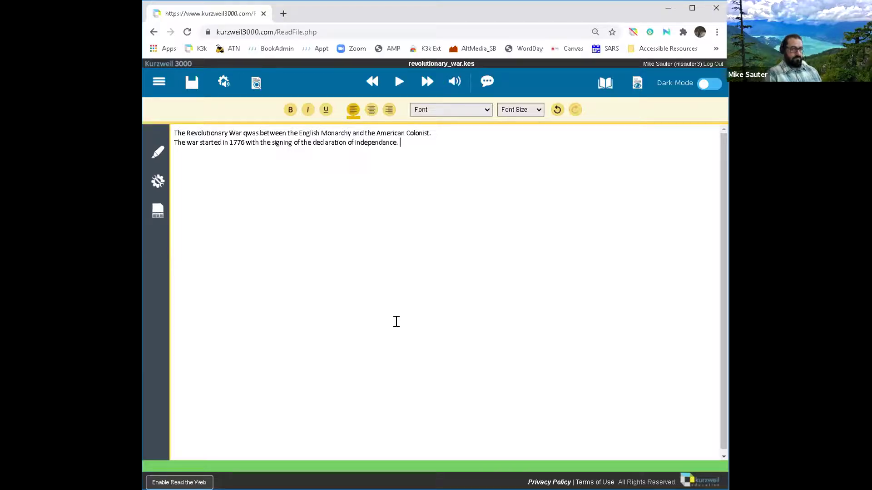
key(Return)
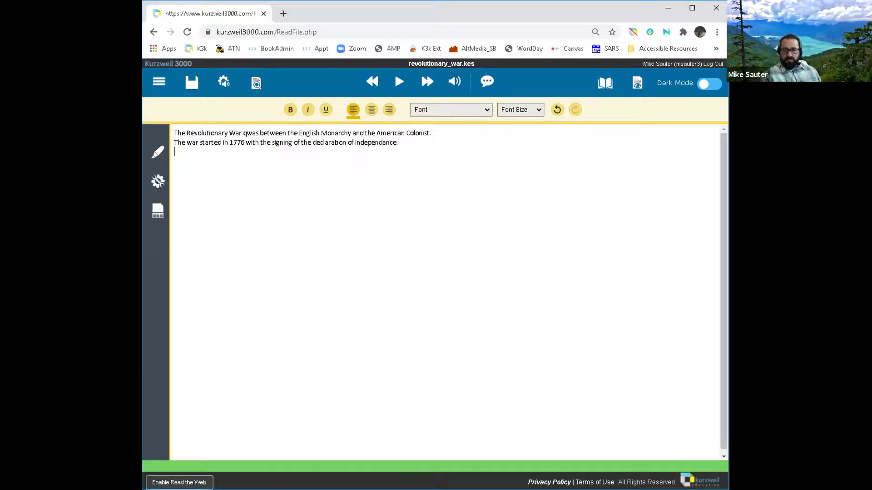
key(alt+Tab)
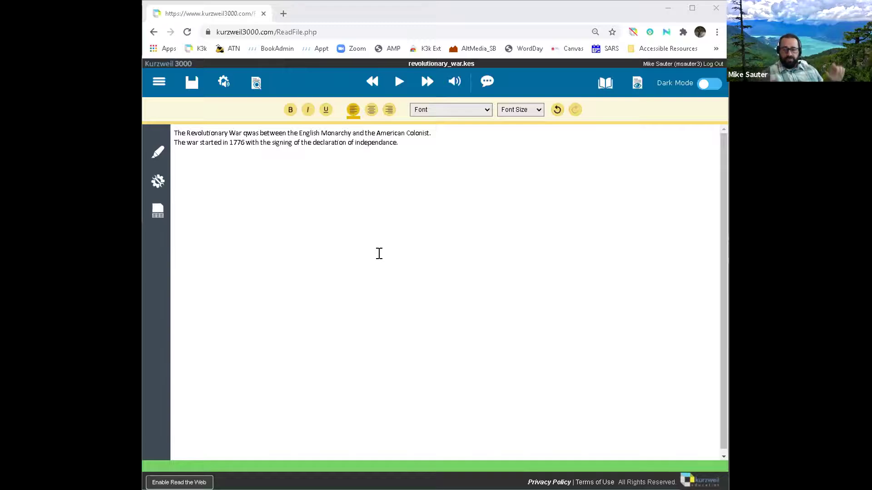
click(445, 141)
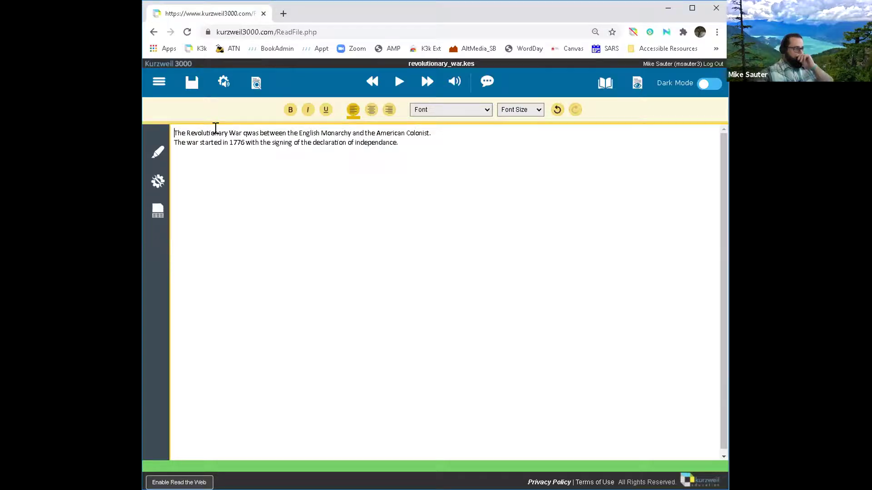
Step: Add the title 'The Revlutionary War' above the sentences and select it
key(Return)
key(Return)
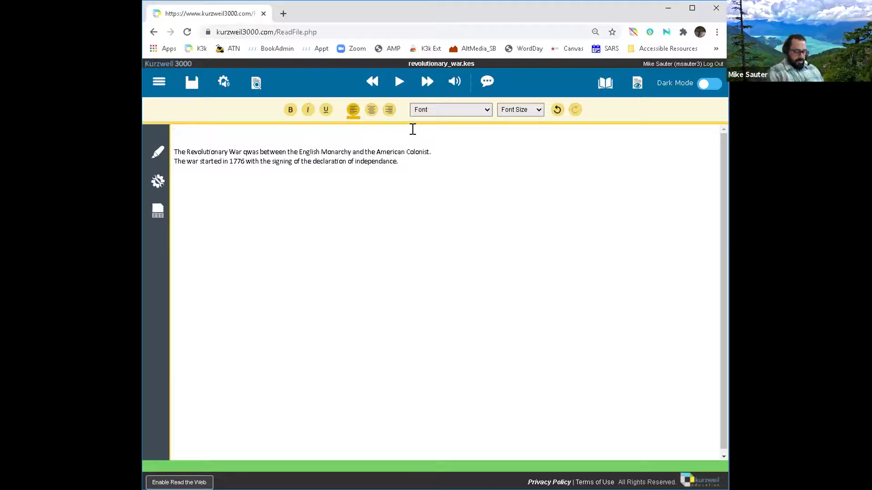
text(The Revlut)
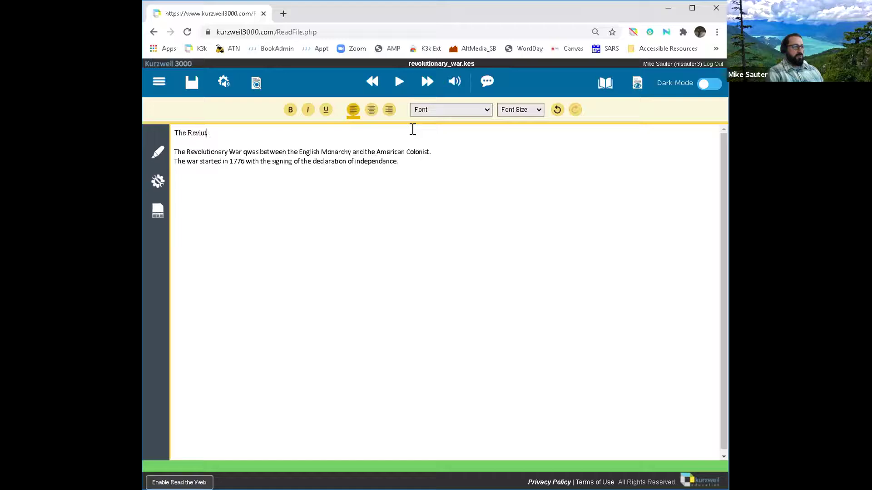
text(ionary War)
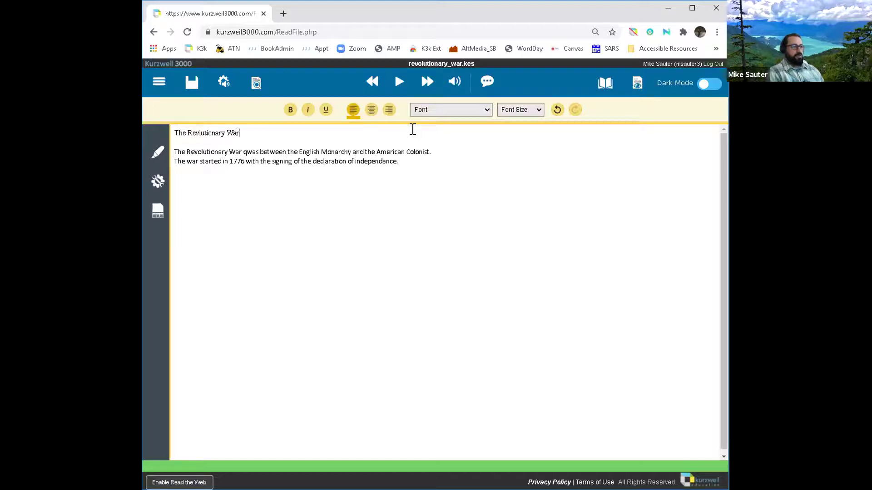
drag(239, 132, 171, 129)
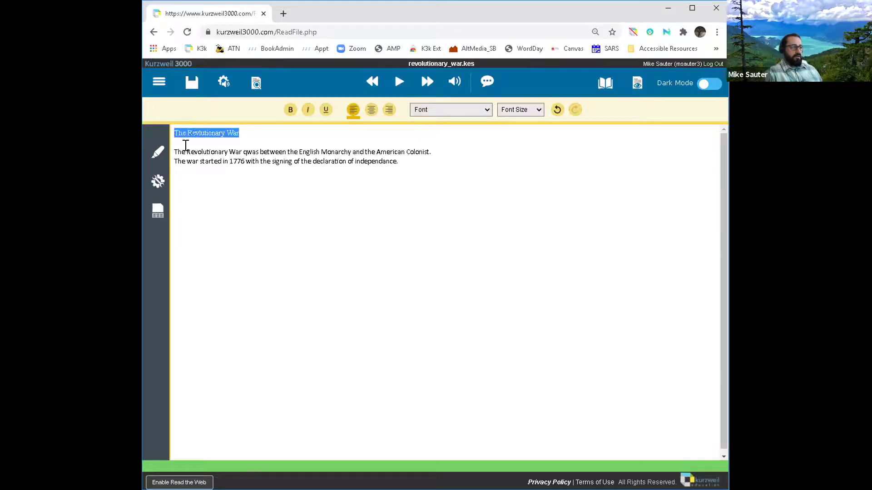
Step: Format the title as centered, Verdana, size 20, bold and underlined
click(371, 110)
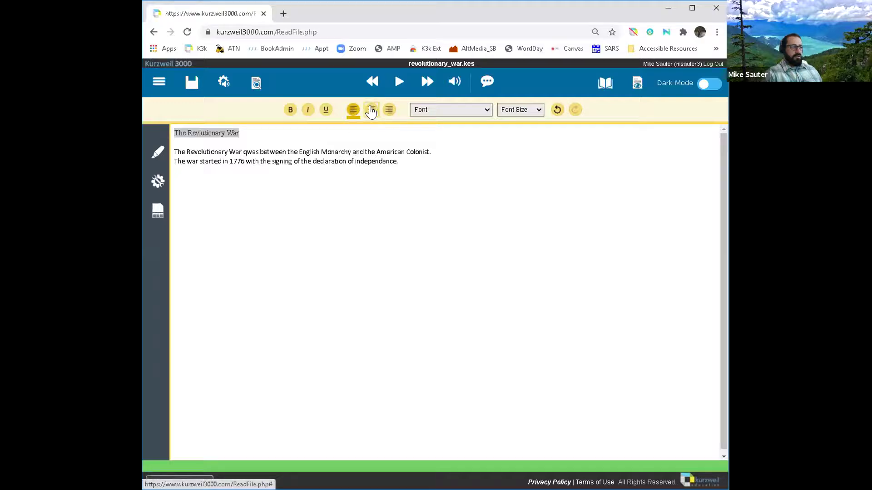
click(488, 106)
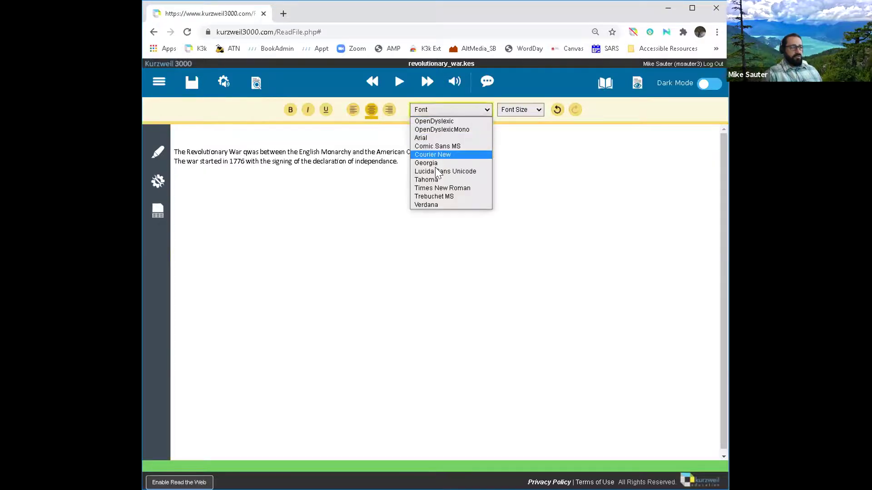
click(428, 205)
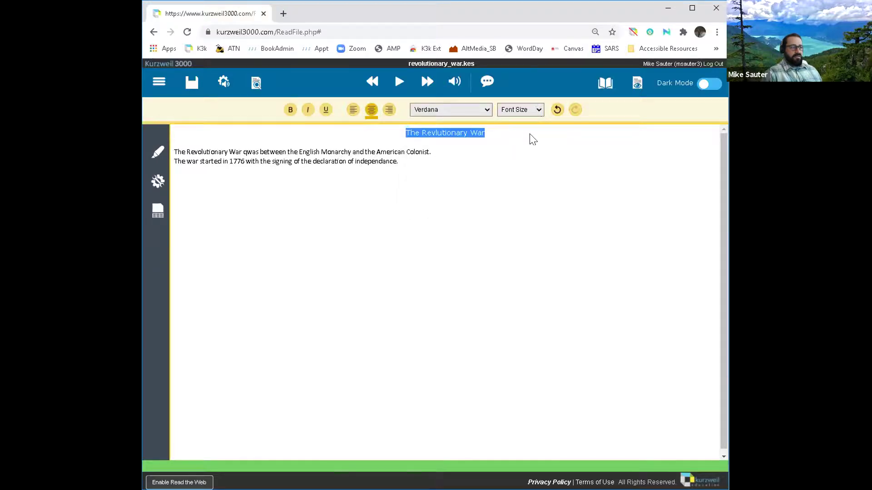
click(538, 111)
click(510, 171)
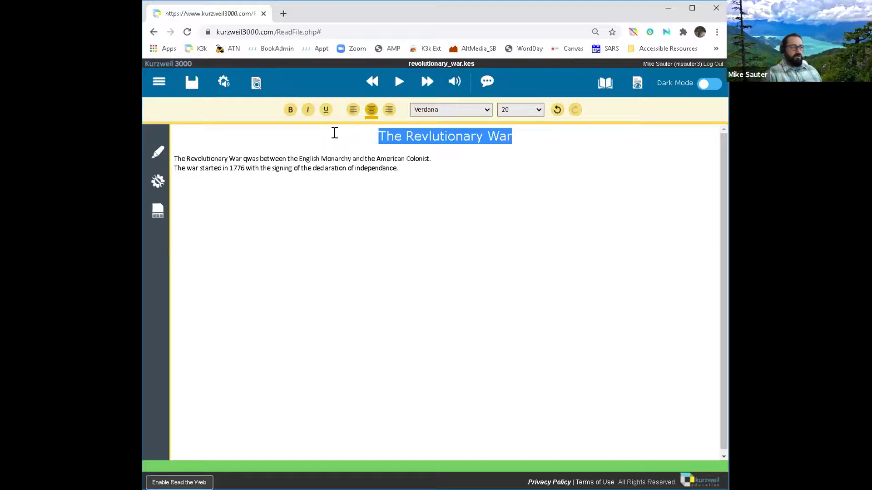
click(289, 112)
click(325, 111)
click(486, 195)
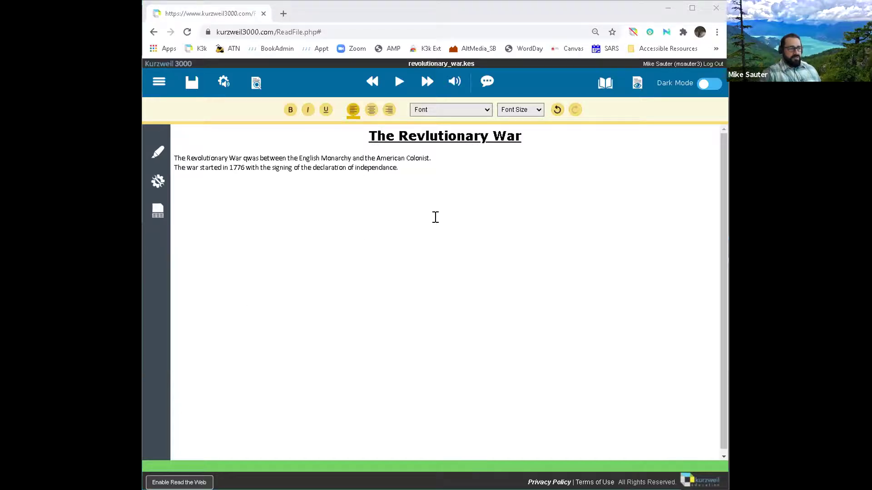
click(158, 182)
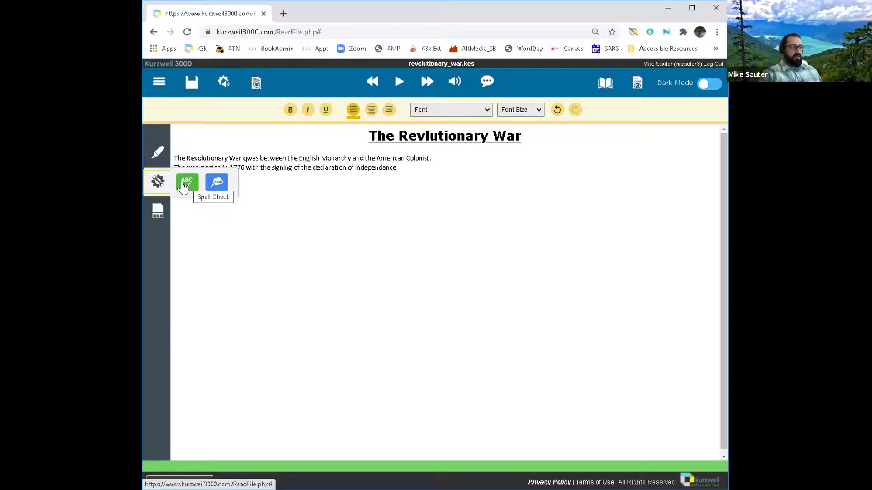
Step: Run Spell Check, hear the suggestion, and replace 'Revlutionary' with 'revolutionary'
click(185, 189)
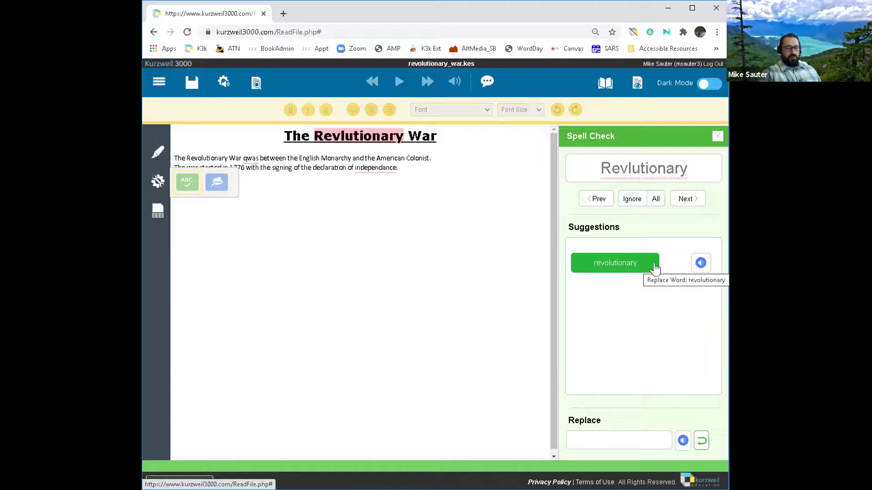
click(698, 268)
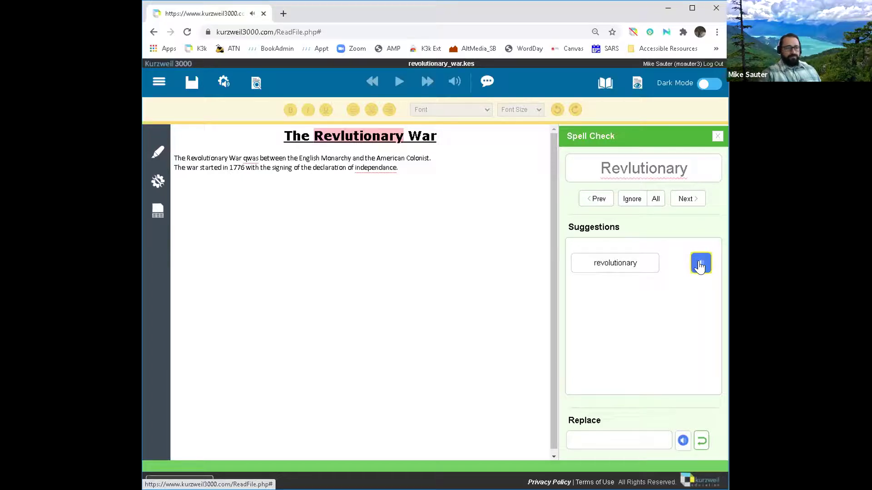
click(614, 267)
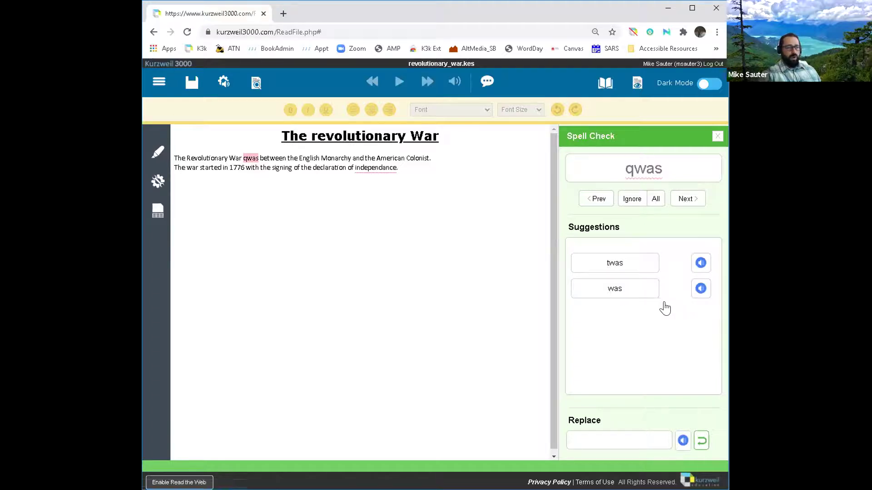
Step: Hear and accept 'was' for 'qwas' and 'independence' for 'independance', then dismiss the completion alert
click(699, 292)
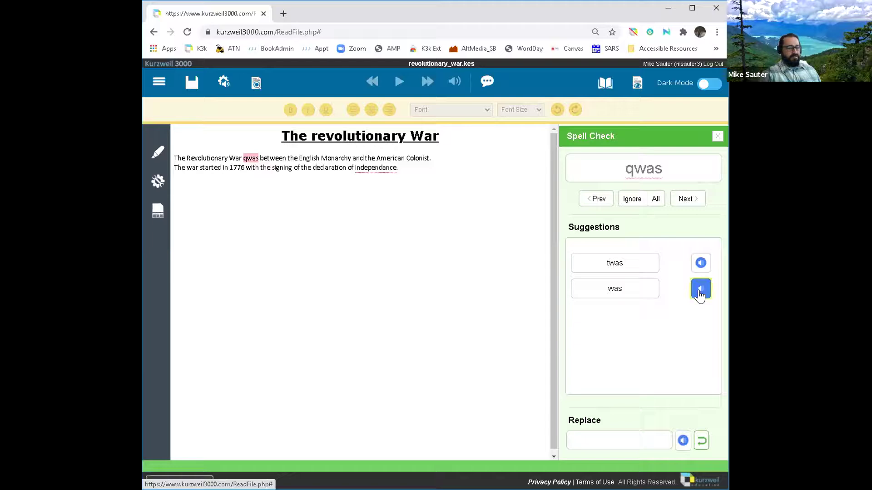
click(619, 292)
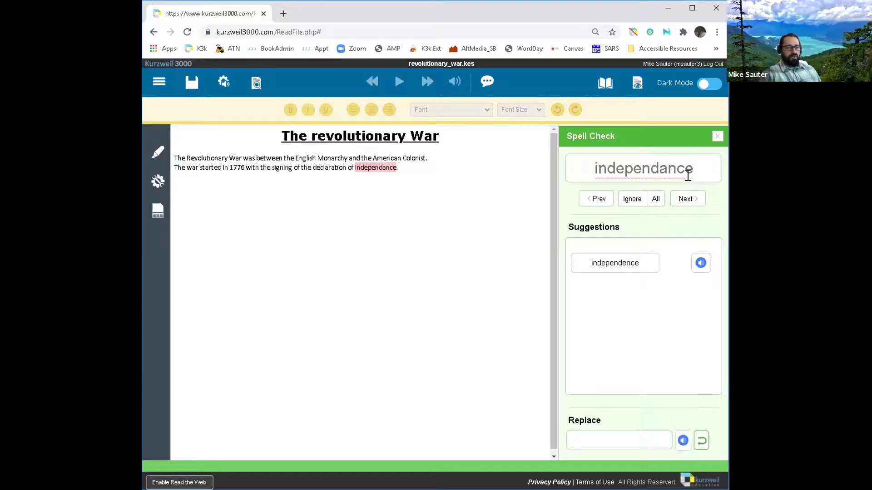
click(699, 265)
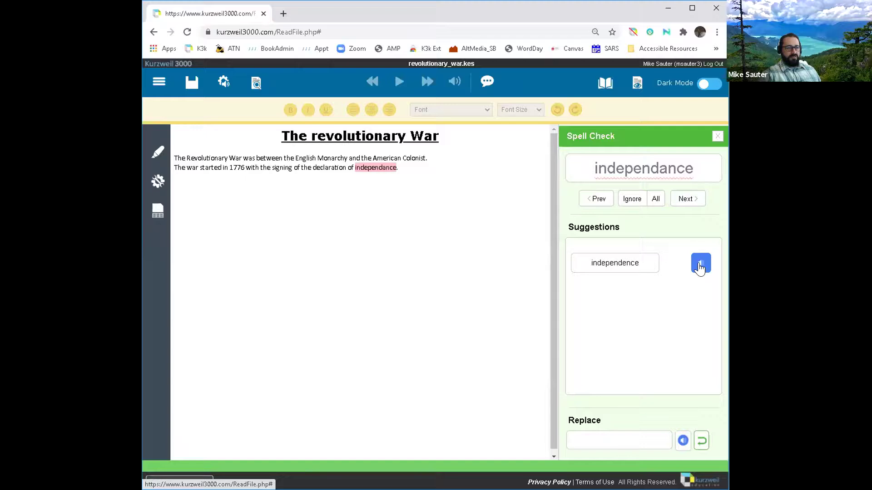
click(699, 267)
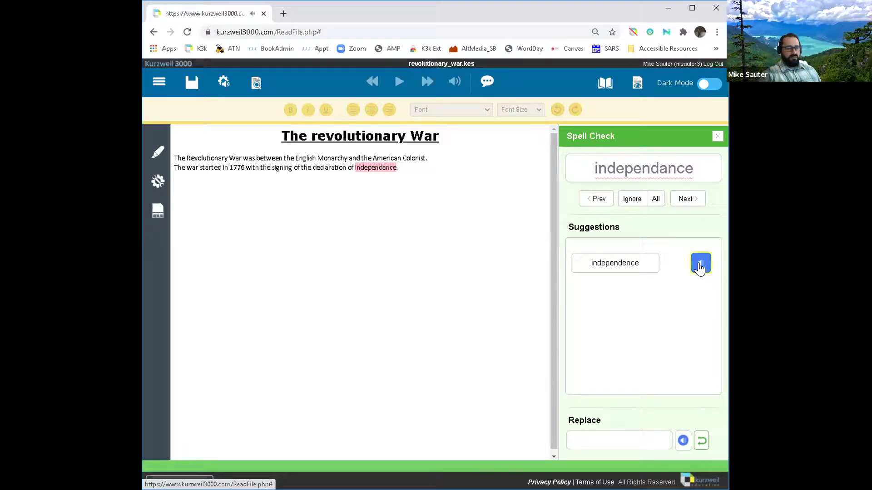
click(619, 267)
click(620, 267)
click(526, 91)
drag(353, 167, 392, 167)
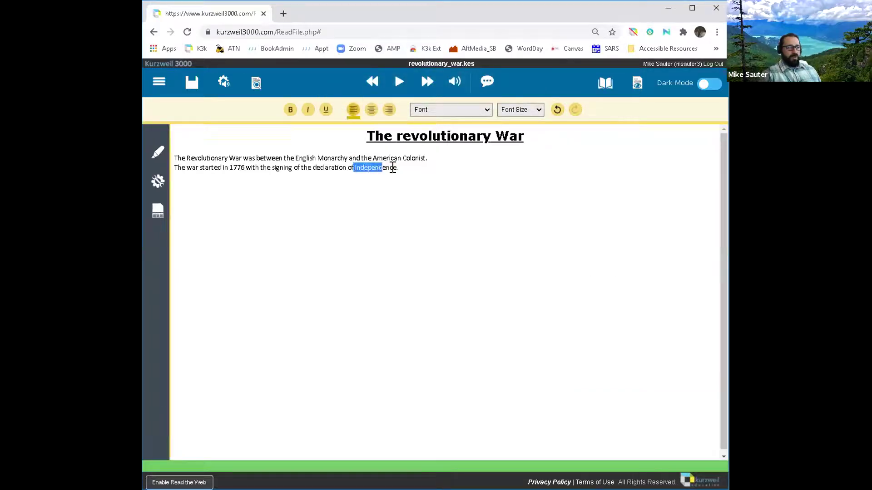
click(604, 86)
click(605, 85)
click(605, 84)
click(596, 135)
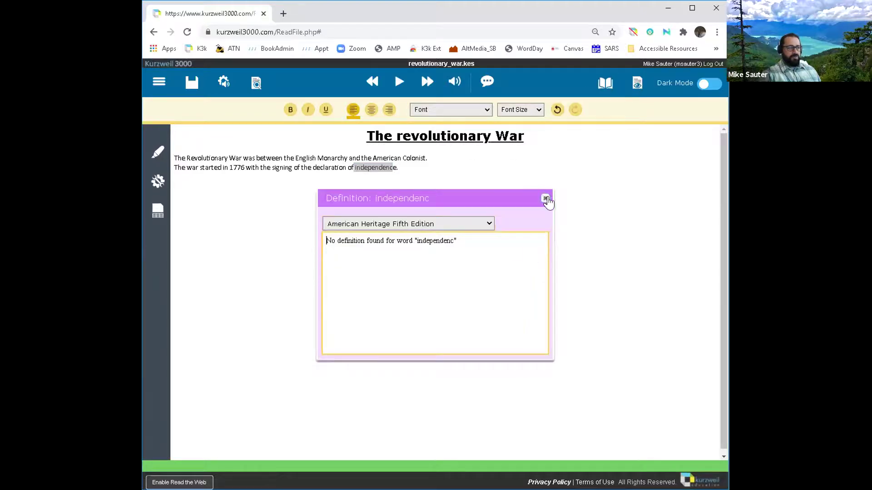
click(545, 200)
click(353, 168)
click(605, 83)
click(599, 136)
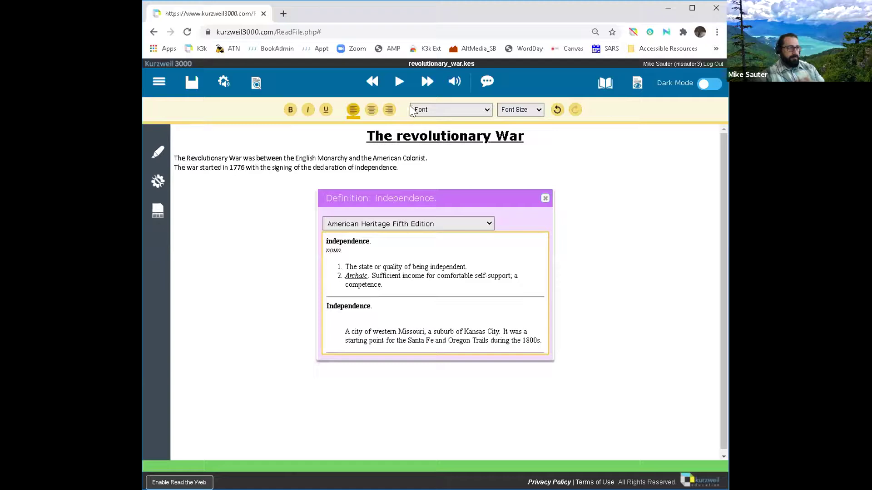
click(399, 82)
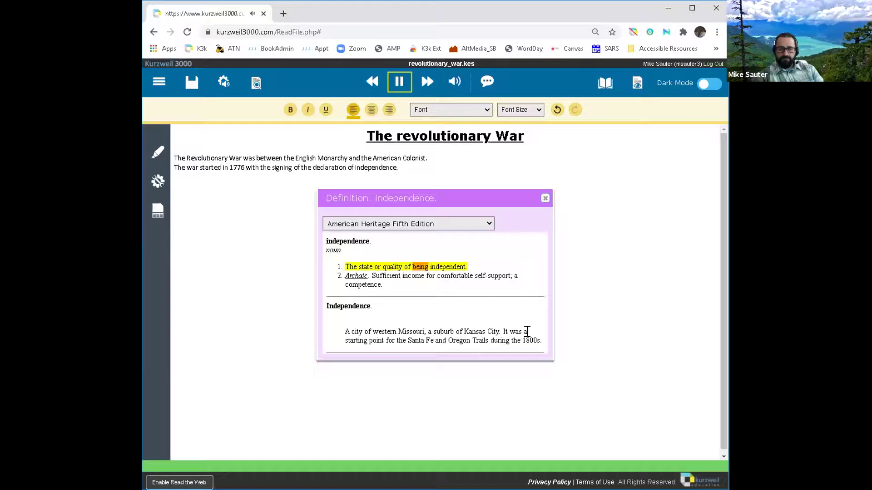
click(397, 84)
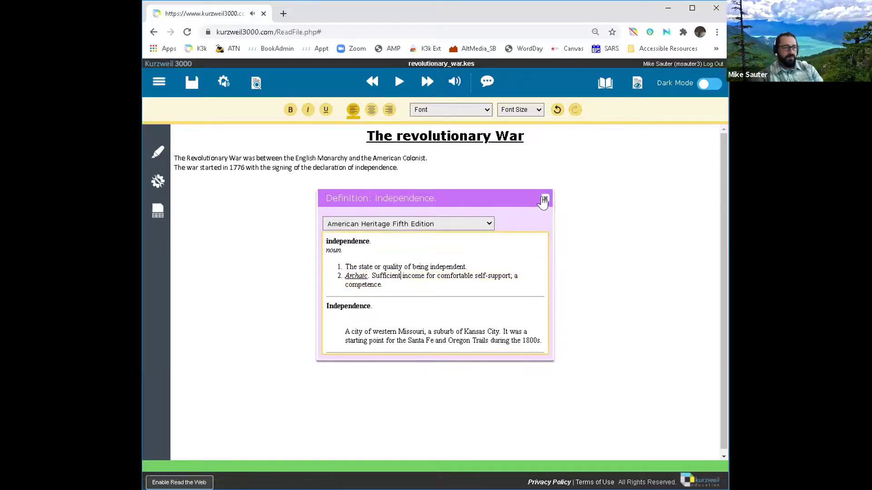
click(544, 200)
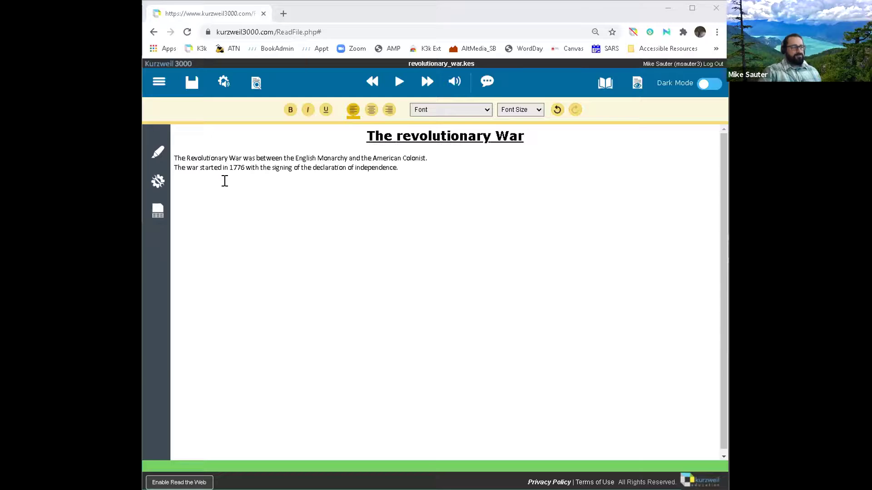
Step: Turn on Word Prediction from the Tools flyout and place the cursor below the sentences
click(409, 167)
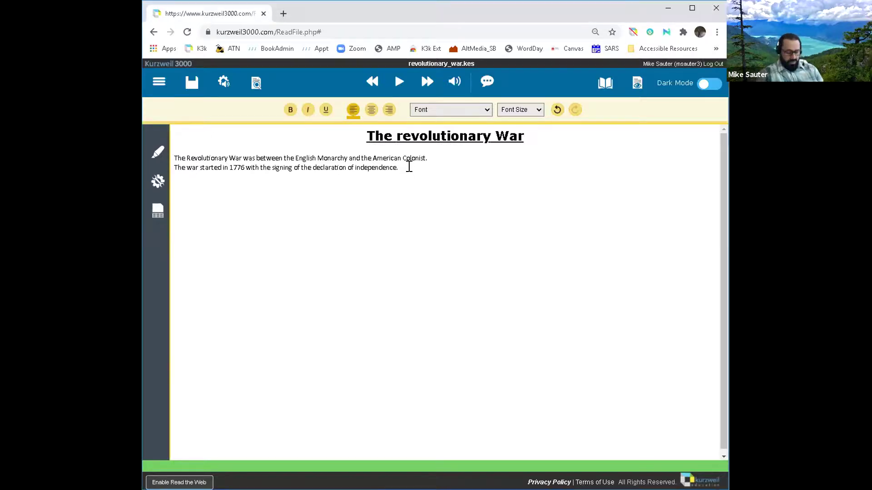
click(158, 183)
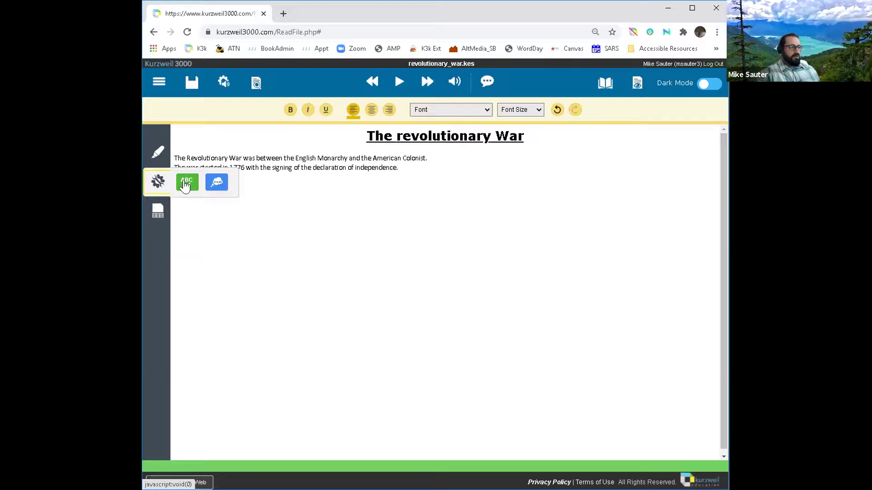
click(216, 185)
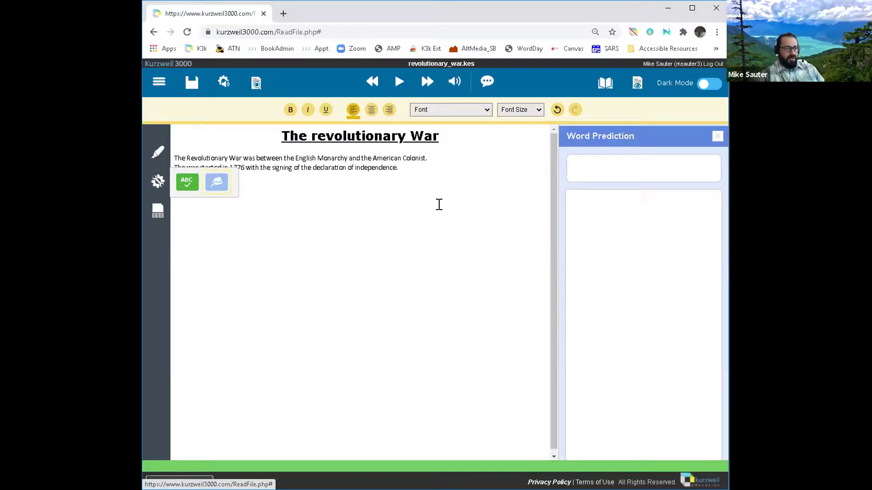
click(432, 185)
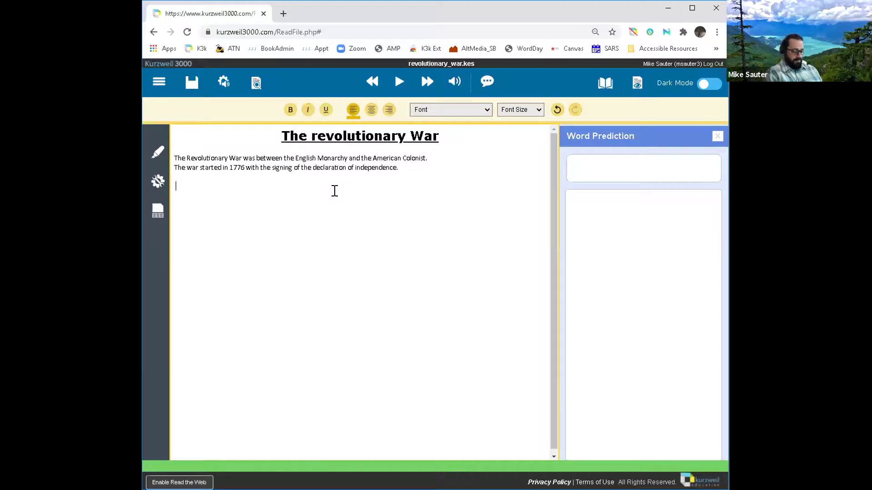
Step: Type 'The Revolutionary War a war between the Eng', accepting predictions for Revolutionary and between
text(T)
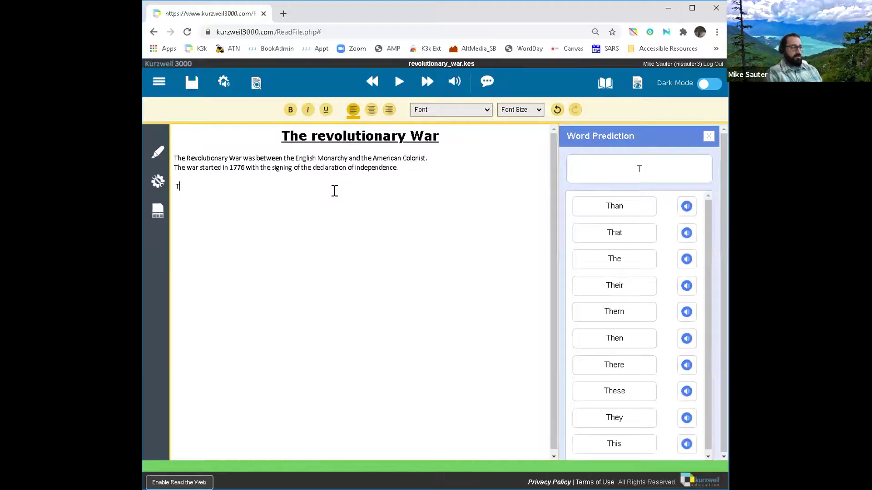
text(he Rev)
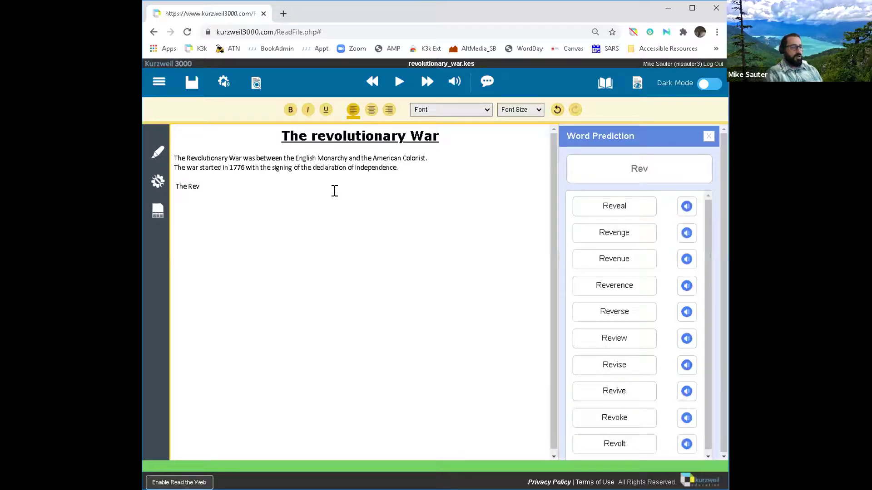
text(ol)
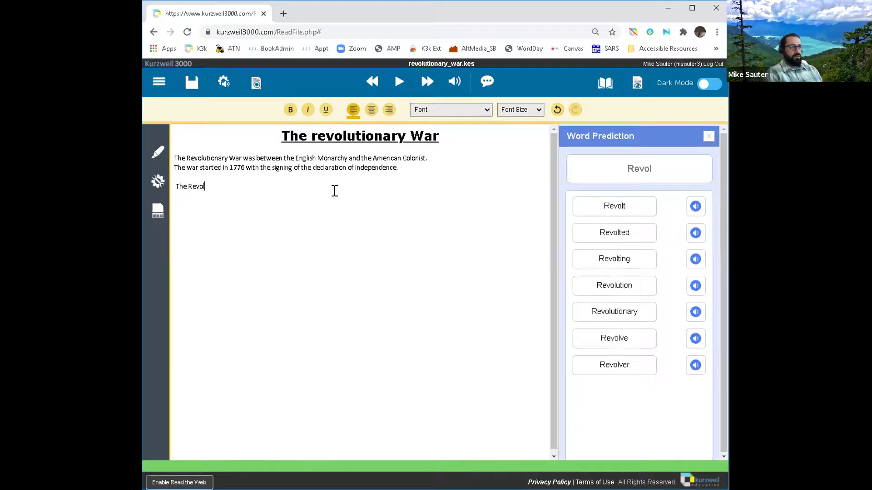
text(u)
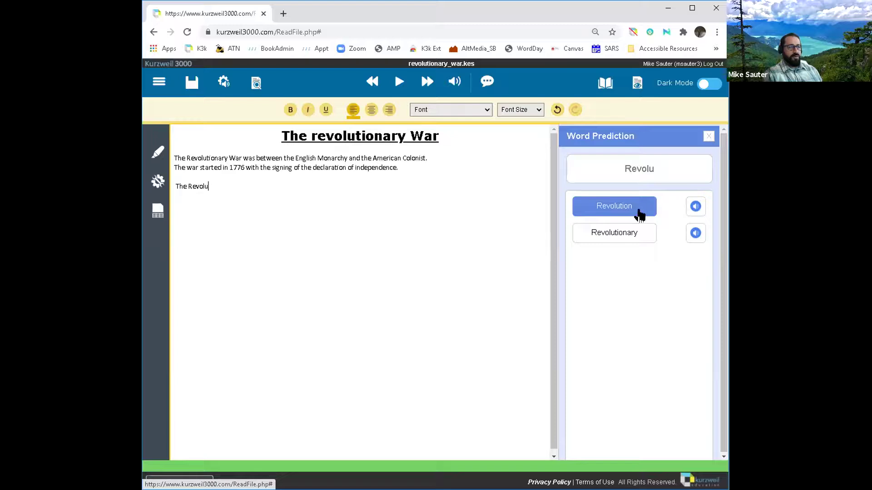
click(631, 240)
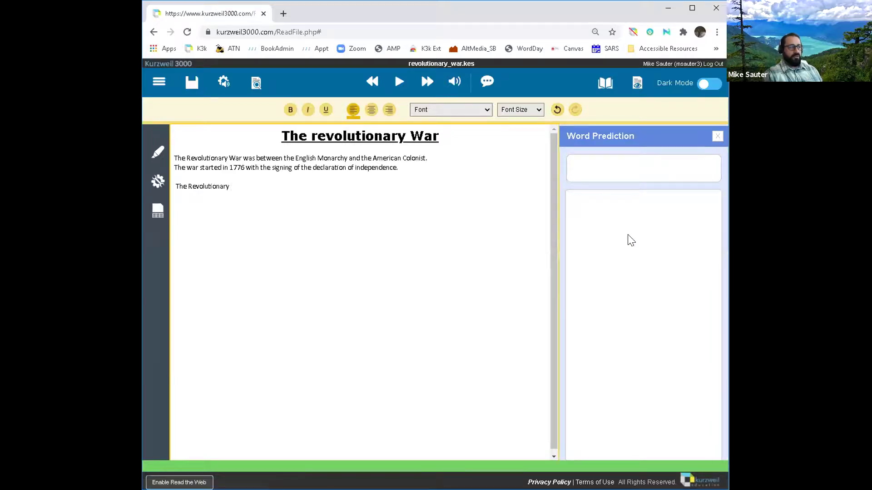
text(War )
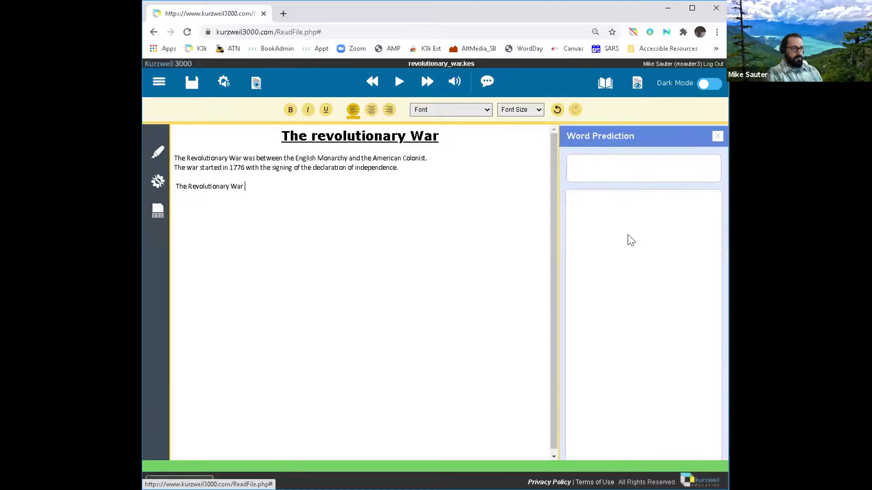
text(a war )
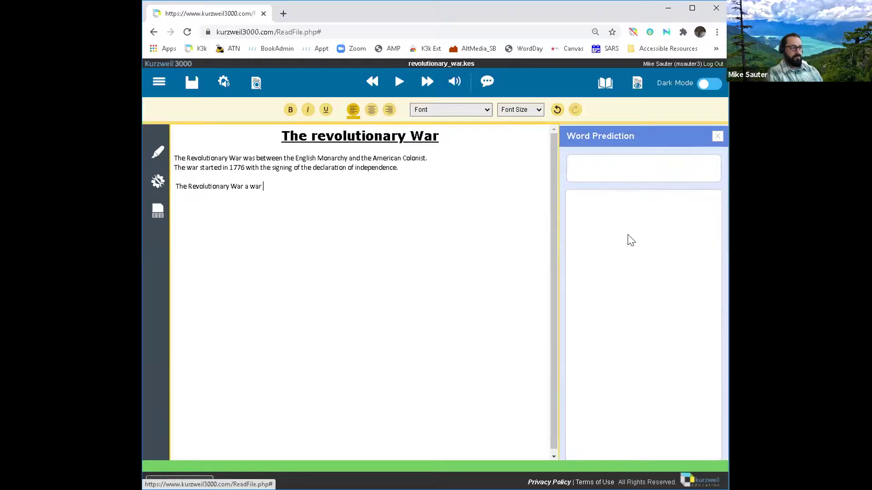
text(bete)
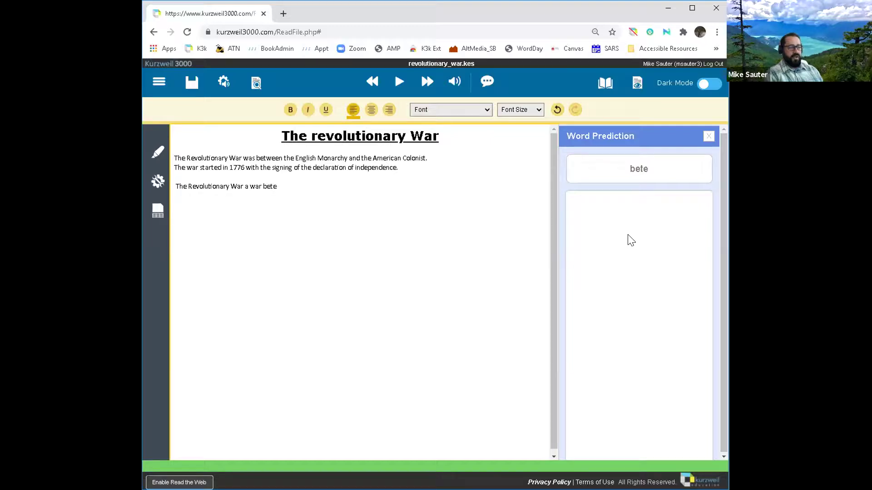
key(BackSpace)
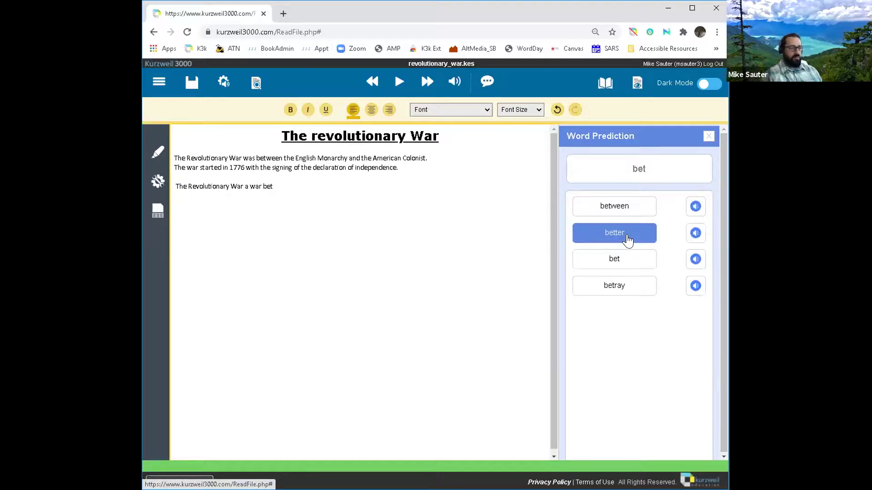
click(623, 205)
text(teh)
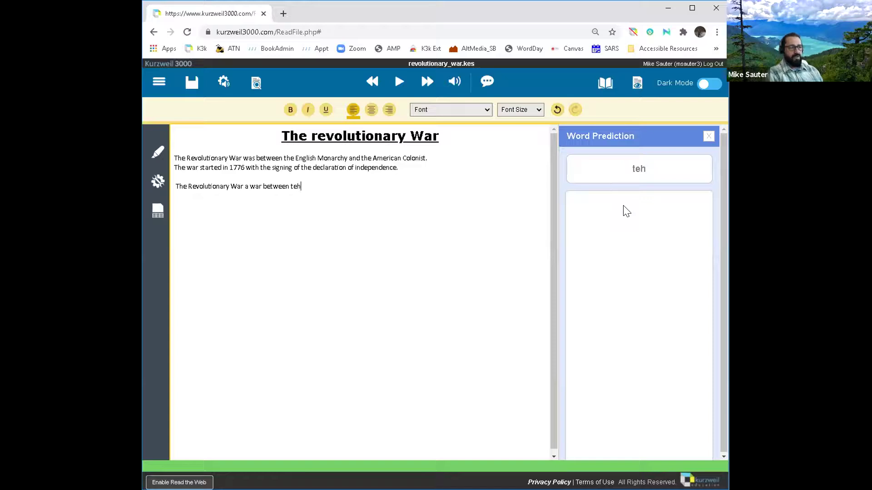
key(BackSpace)
key(BackSpace)
key(BackSpace)
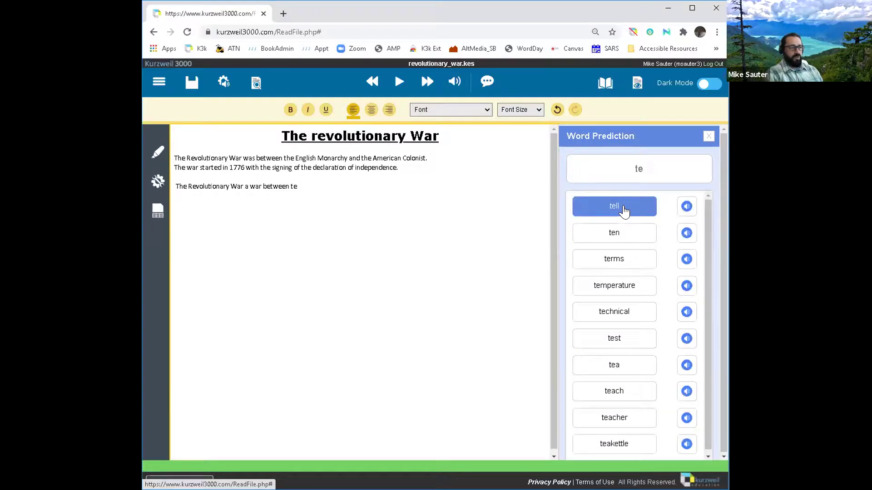
text(he)
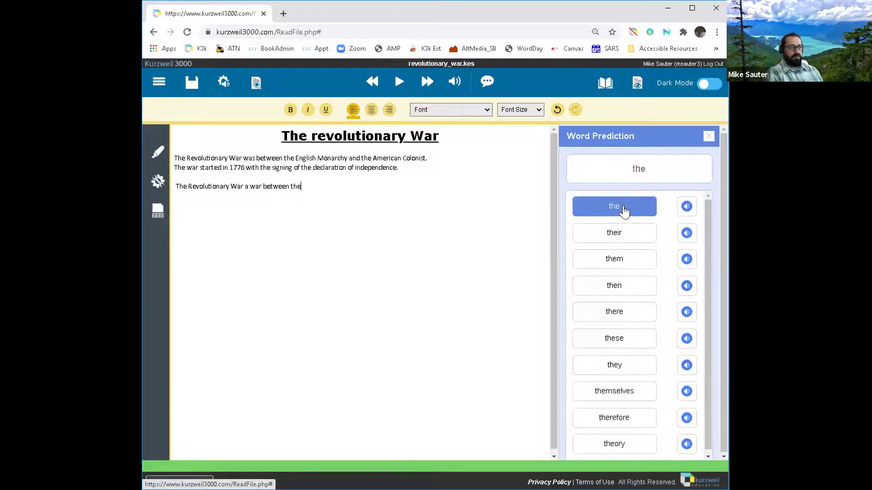
text( Eng)
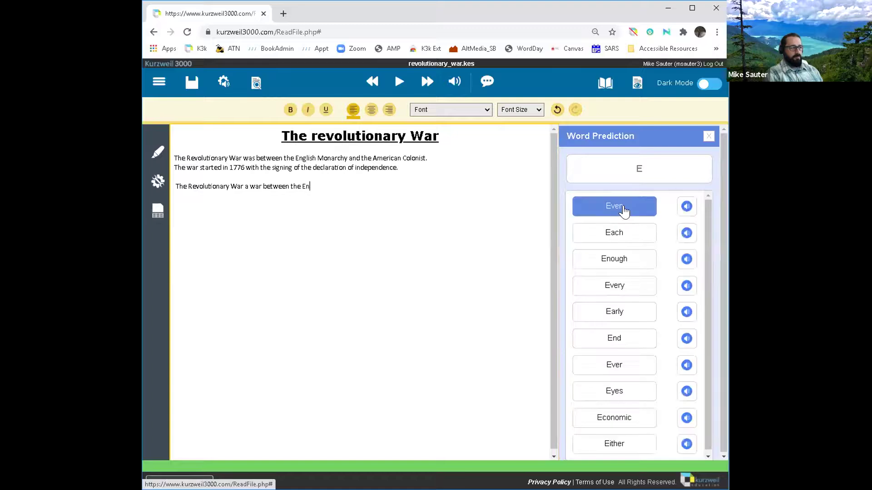
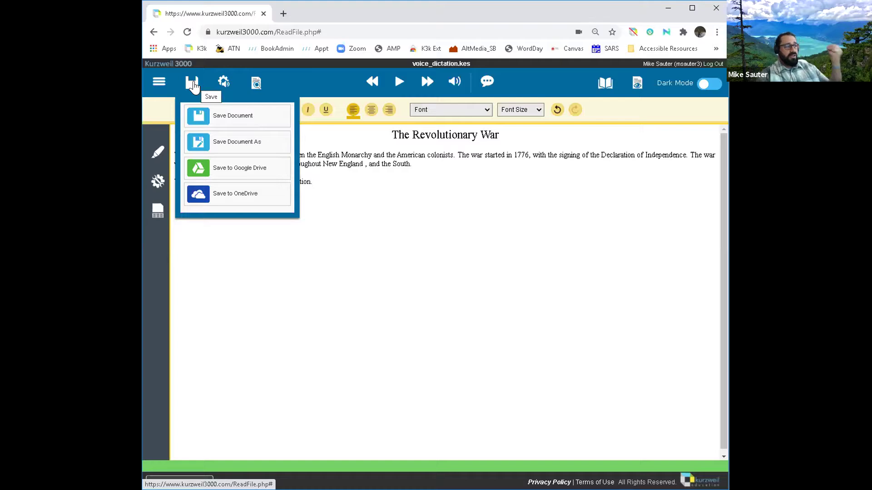
Step: Show the essay's Document Options panel with its White background and download format settings
click(257, 84)
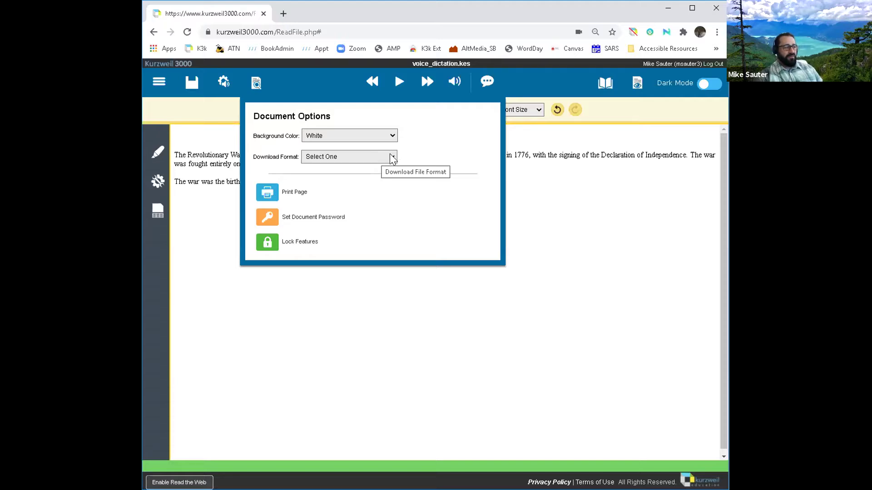
Step: Export the essay as voice_dictation.docx in Microsoft Word format and open it in Word
click(348, 157)
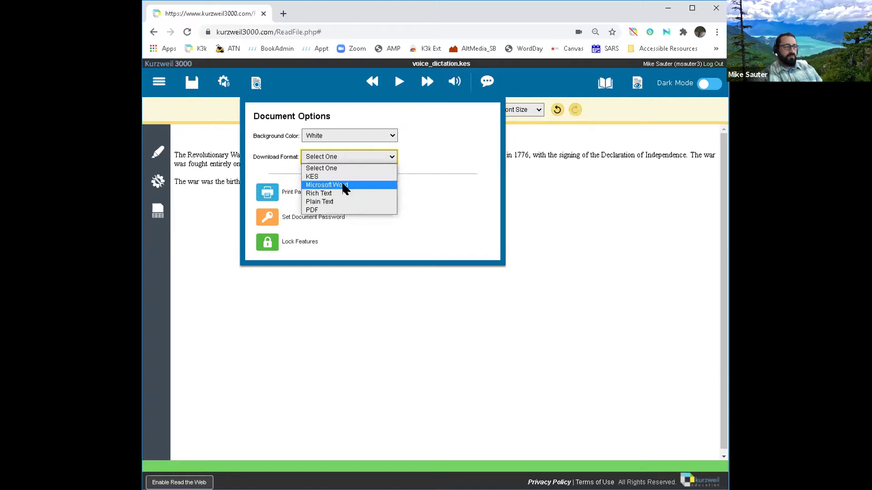
click(345, 188)
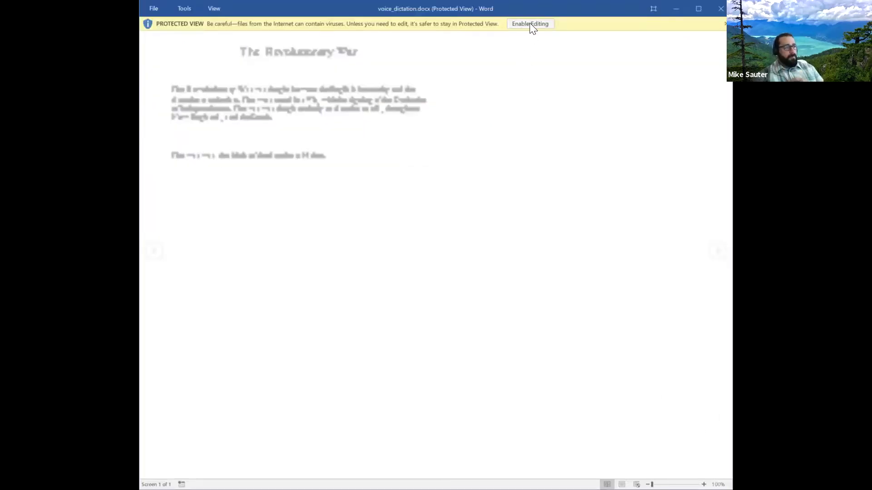
click(530, 24)
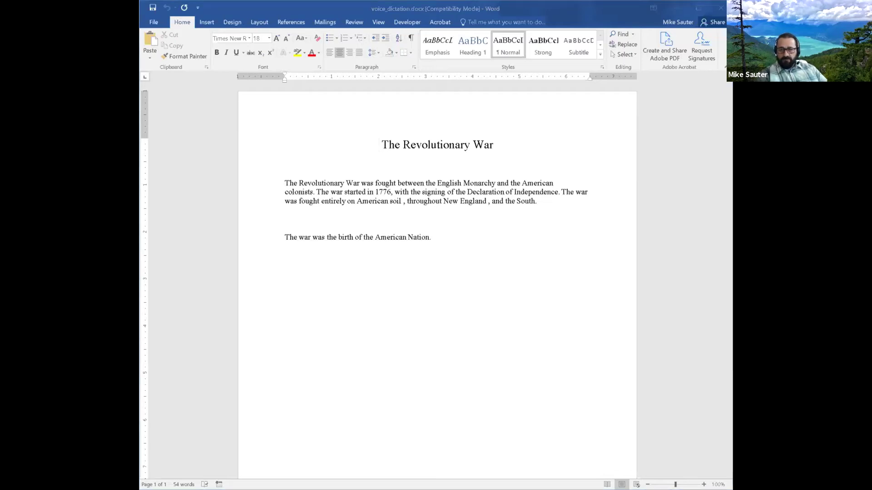
Step: Switch from Word back to the voice_dictation essay in Kurzweil 3000 with Alt+Tab
key(alt+Tab)
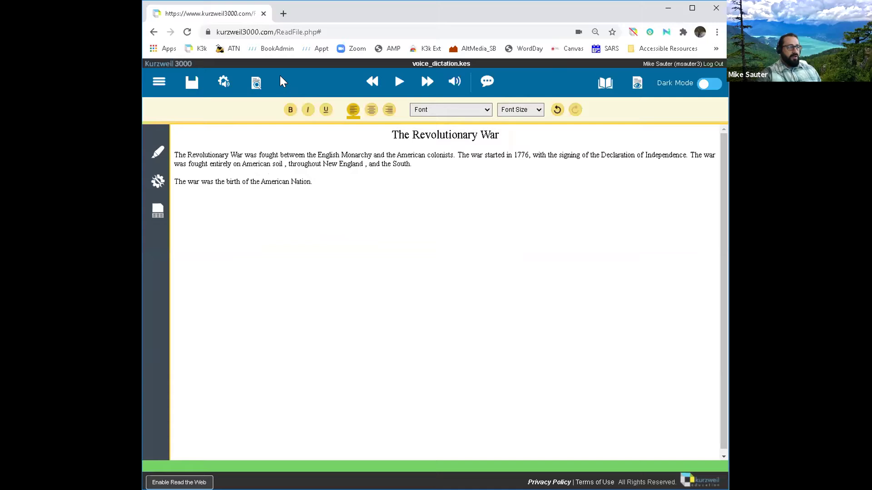
Step: Review the download formats again, then start printing the two-page essay to Save as PDF
mouse_move(256, 83)
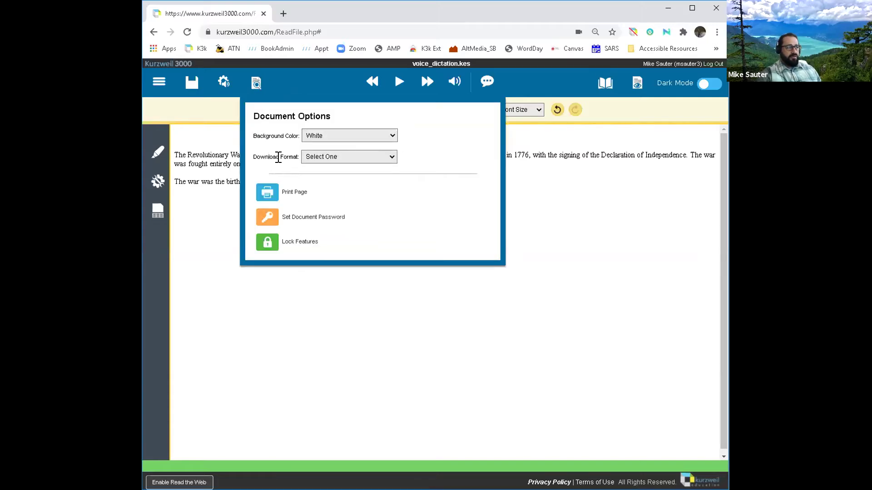
click(388, 159)
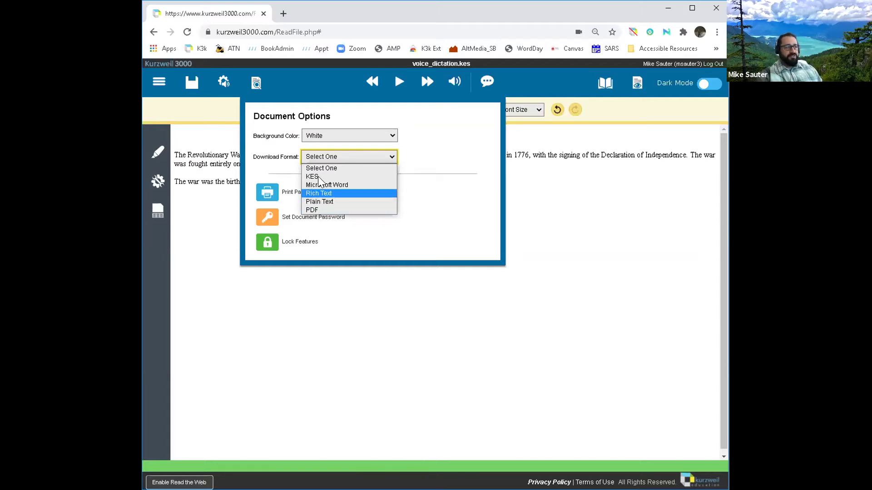
click(418, 198)
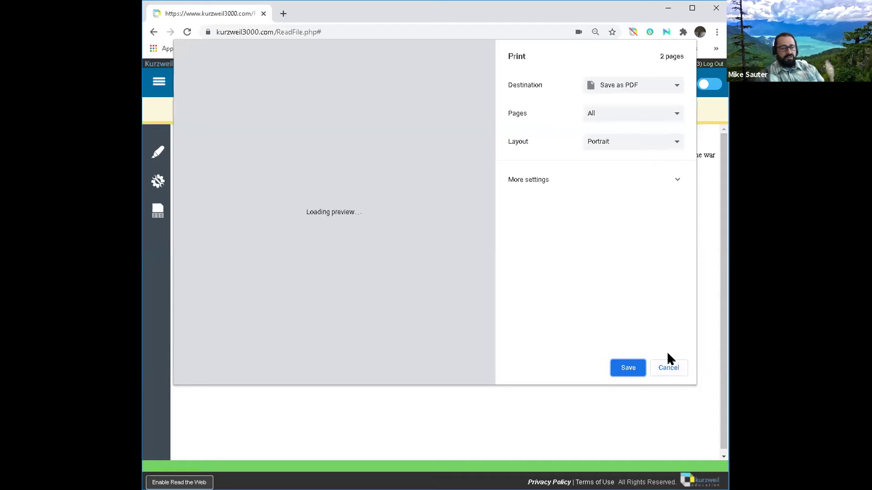
Step: Check the print destinations, keep Save as PDF, and close the print dialog
click(668, 86)
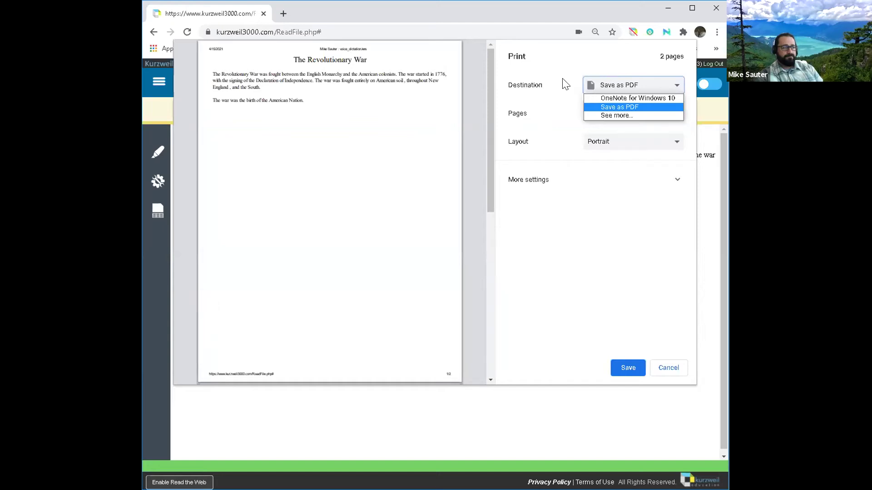
click(628, 401)
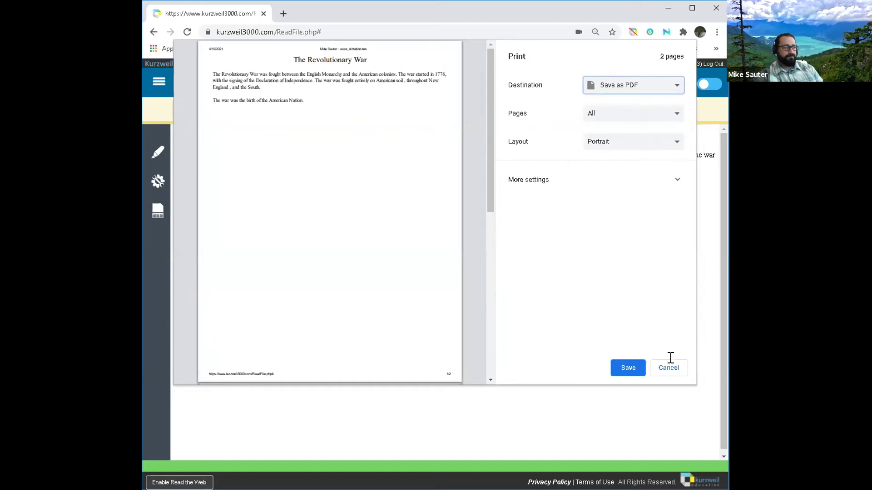
key(Escape)
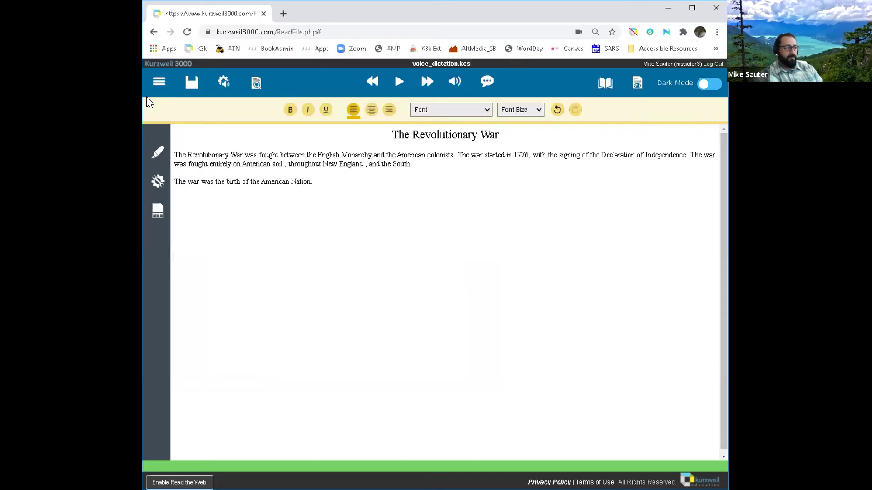
Step: Save the essay document, dismiss the saved alert, and go to the Universal Library
click(156, 84)
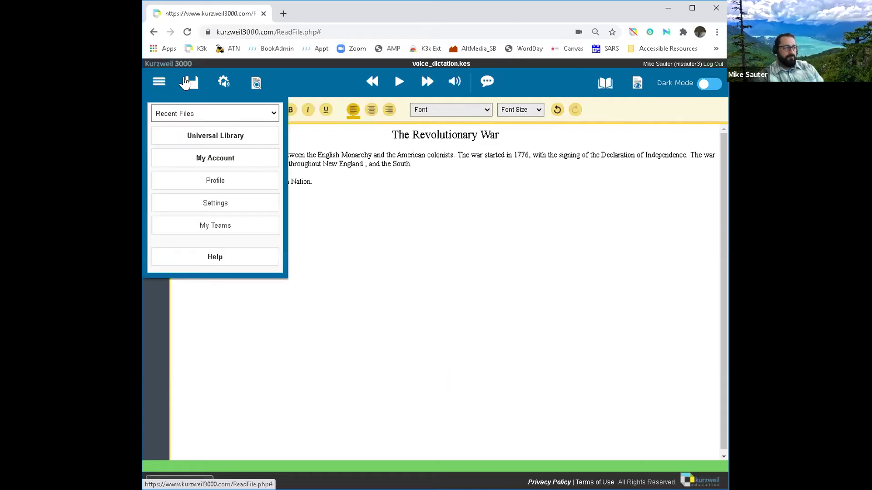
click(190, 84)
click(201, 117)
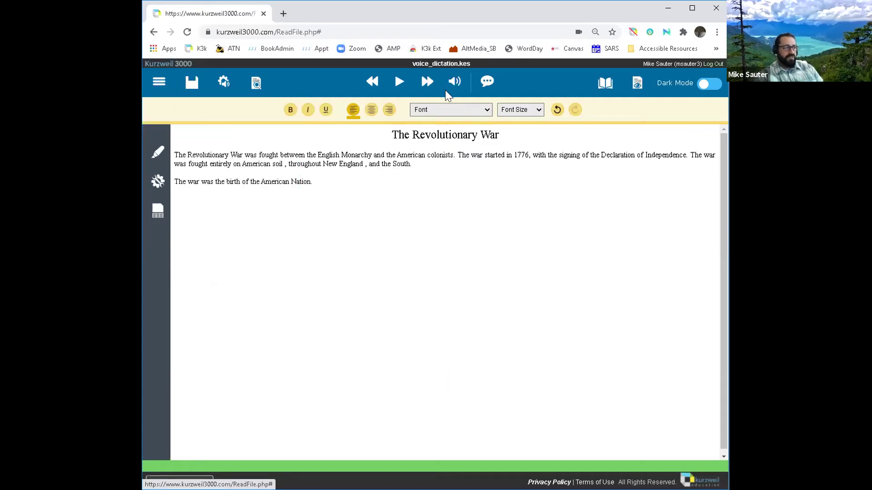
click(521, 89)
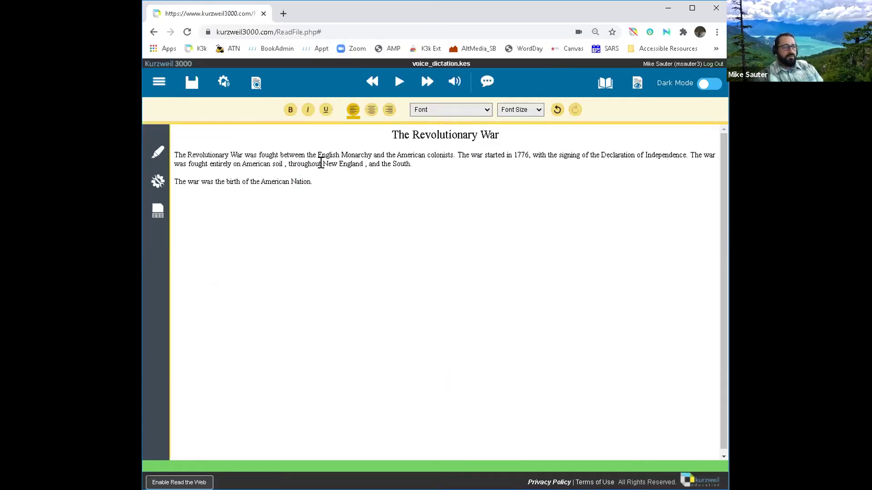
click(163, 86)
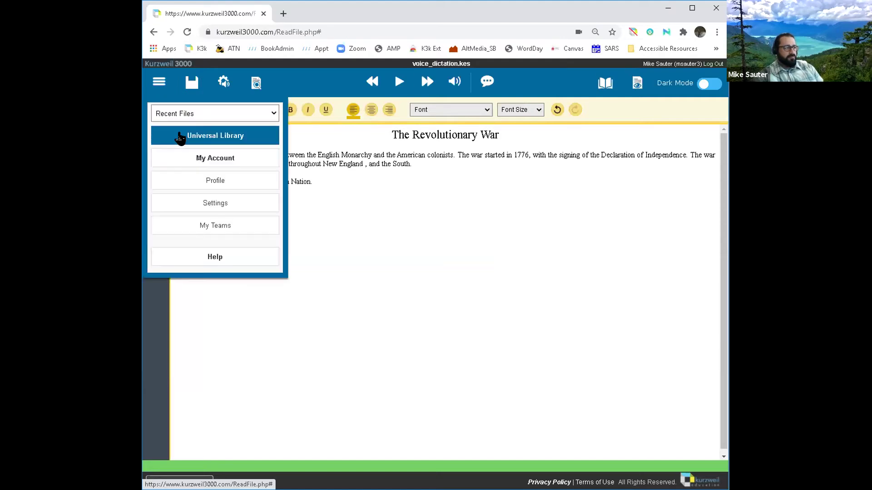
click(179, 138)
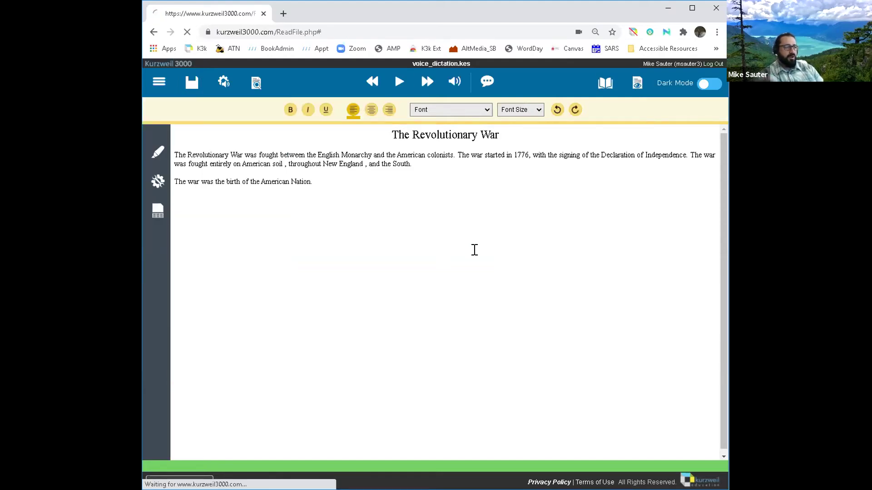